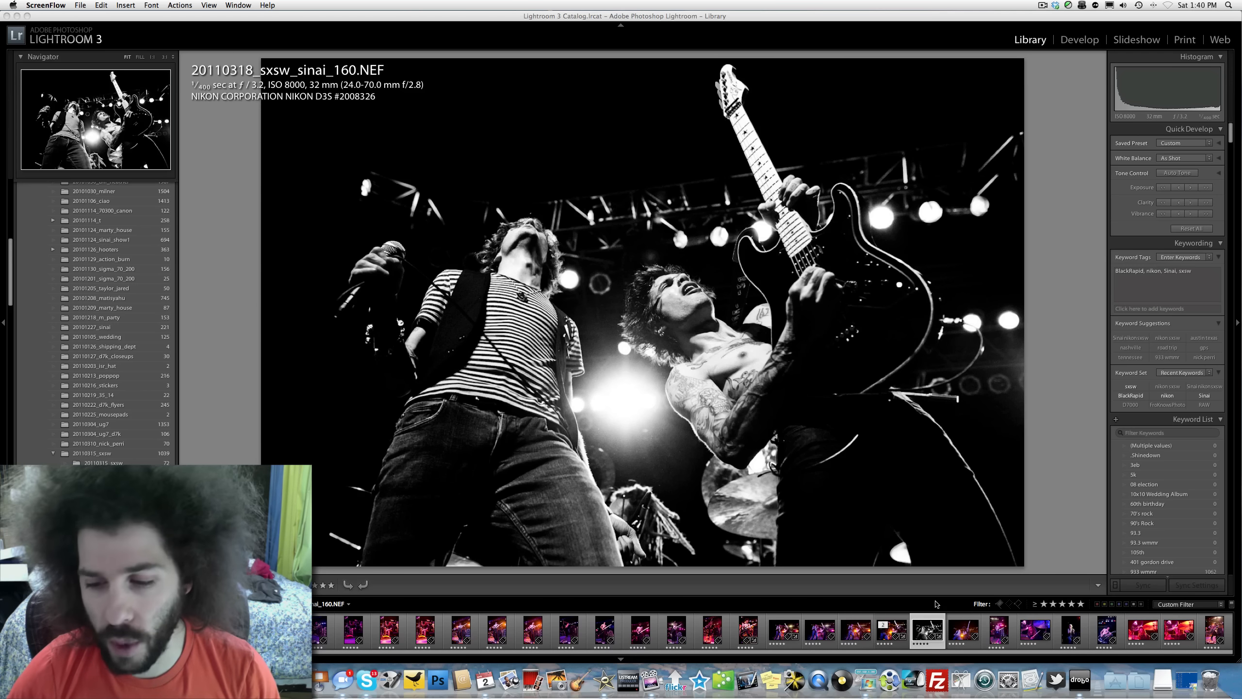
Step: Open the selected black-and-white concert photo in Silver Efex Pro 2 as a 16-bit sRGB TIFF copy with Lightroom adjustments
left_click(926, 630)
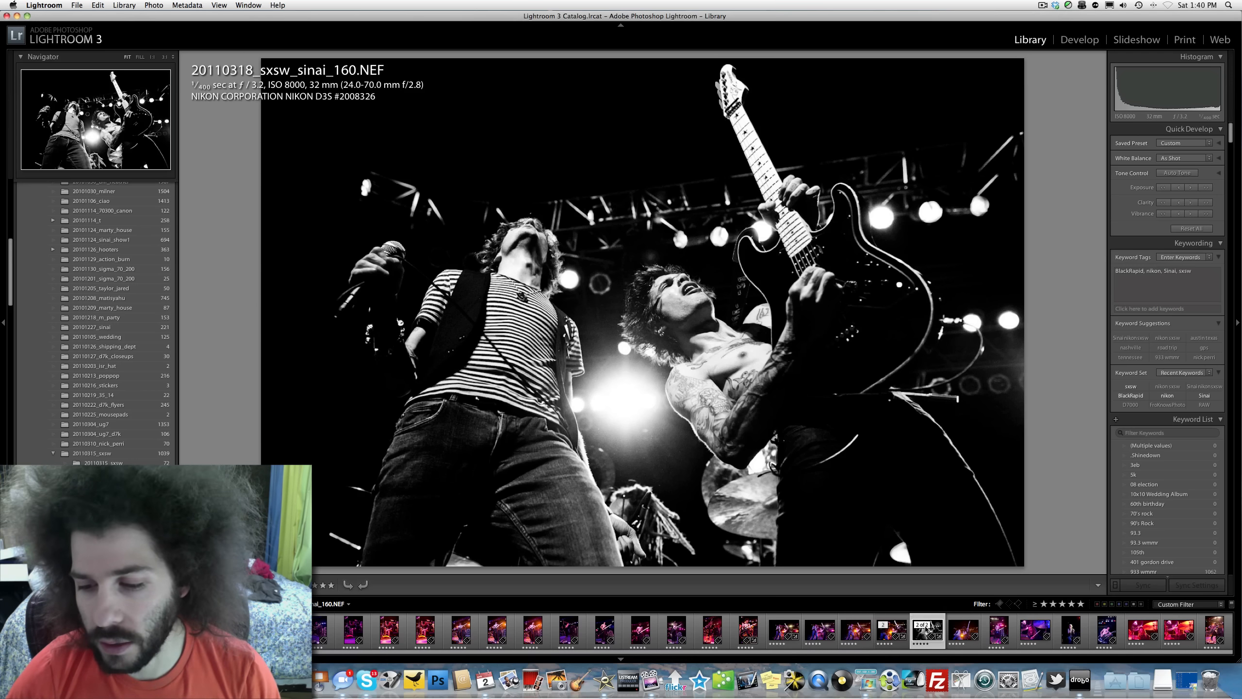
right_click(938, 626)
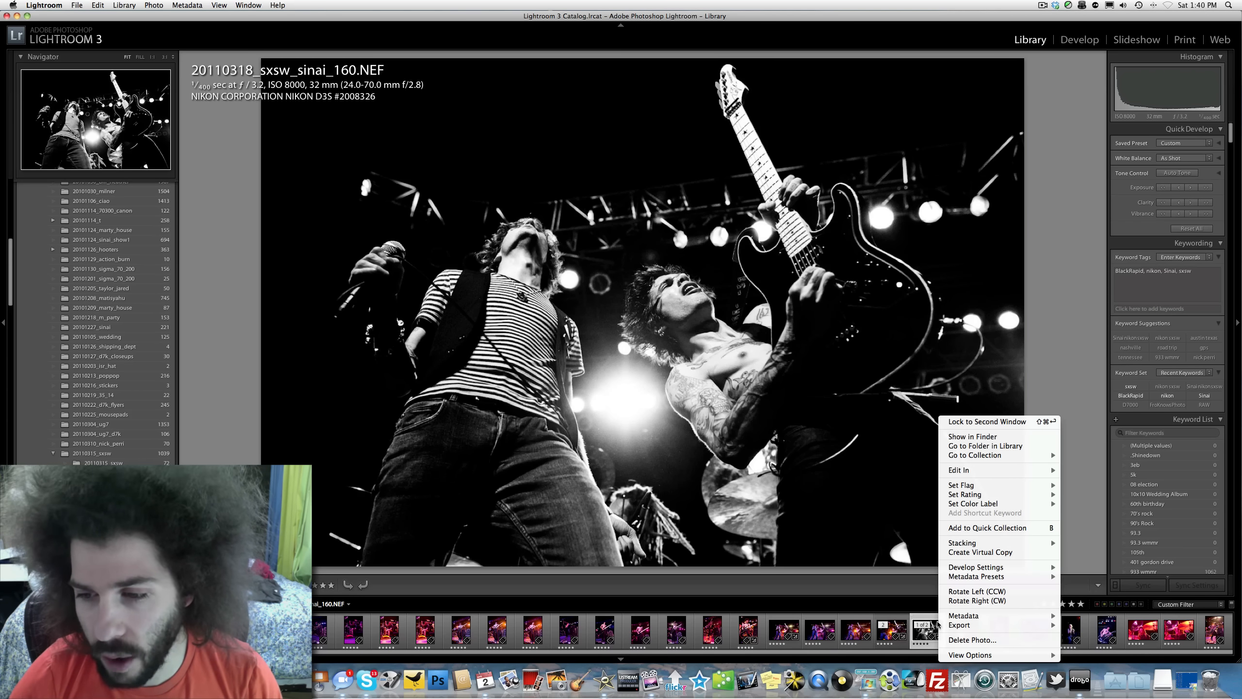
mouse_move(973, 473)
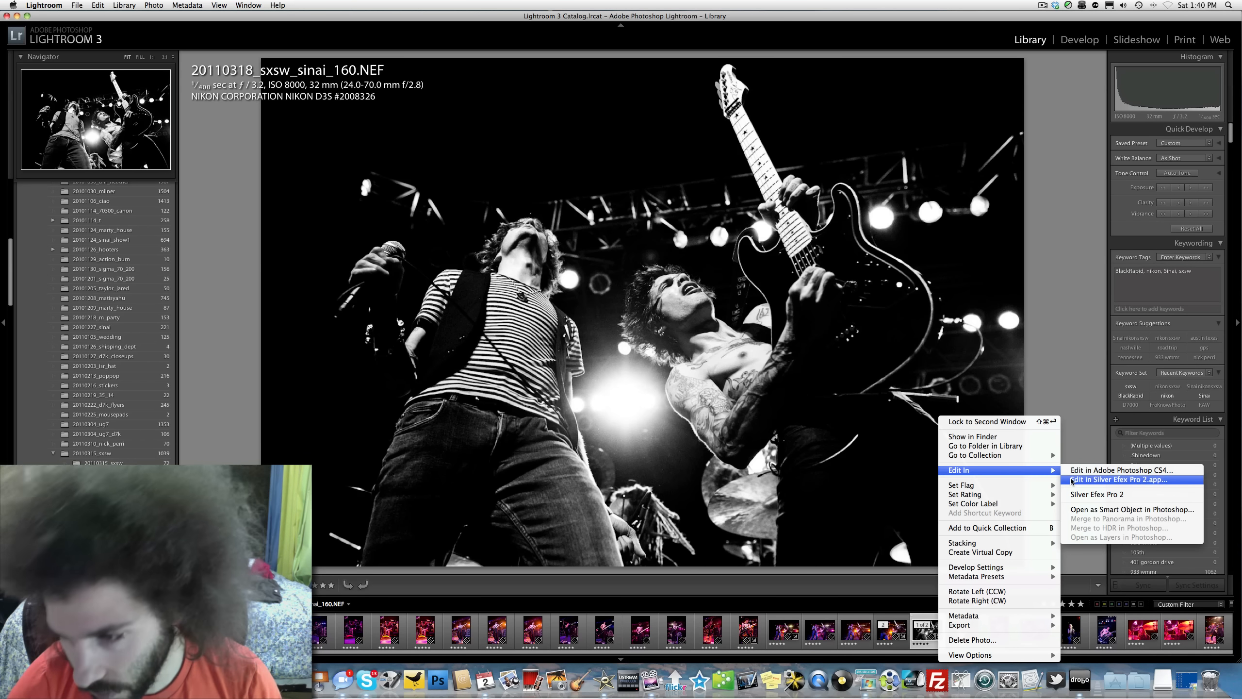
left_click(1071, 481)
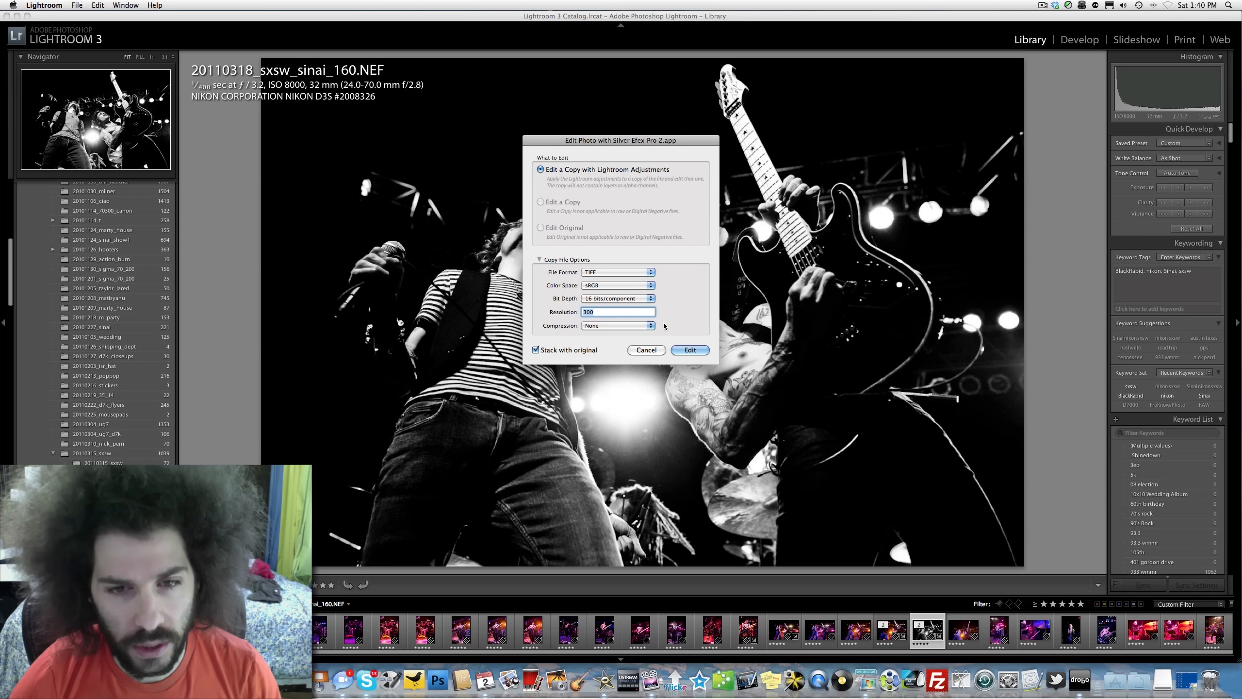
left_click(683, 350)
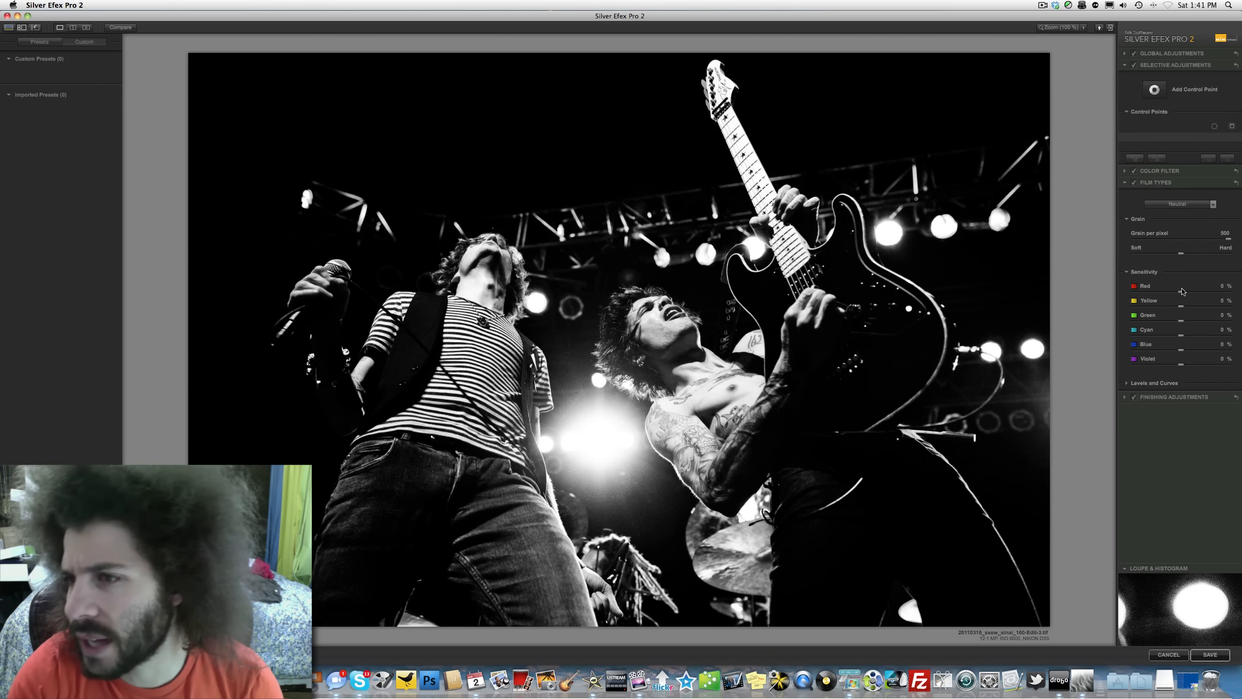
Step: Add a control point on the guitar body and shrink its area of effect to 11%
left_click(1154, 93)
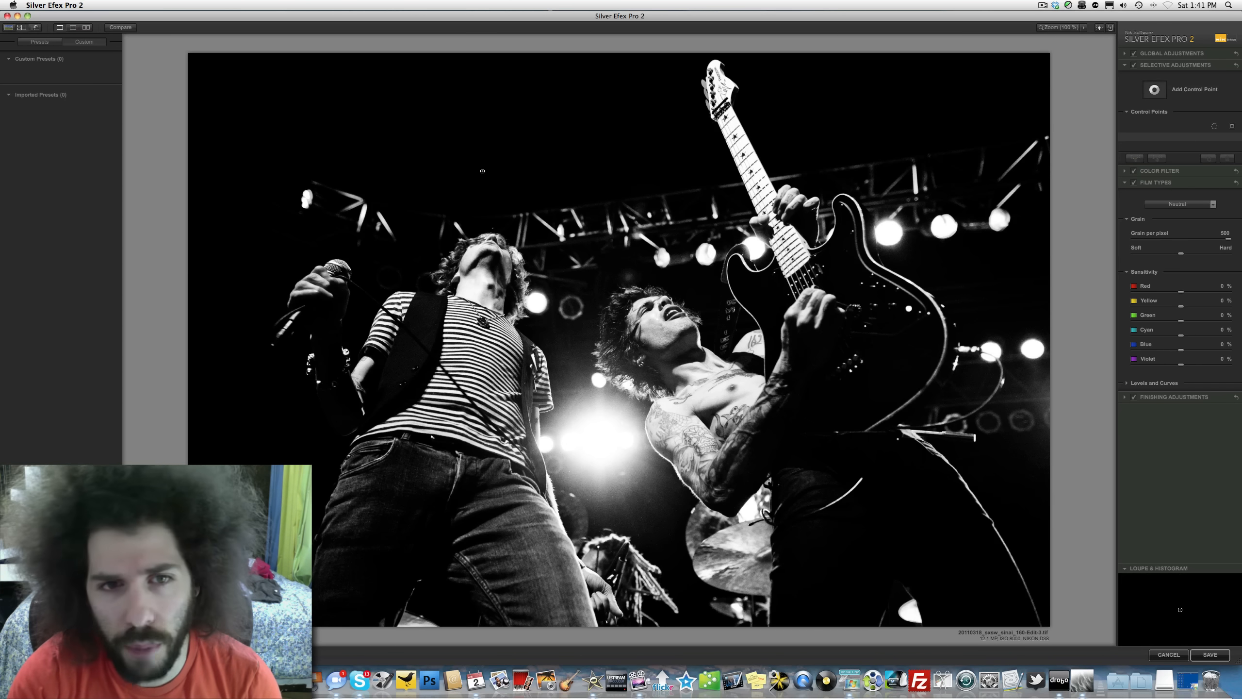
left_click(860, 337)
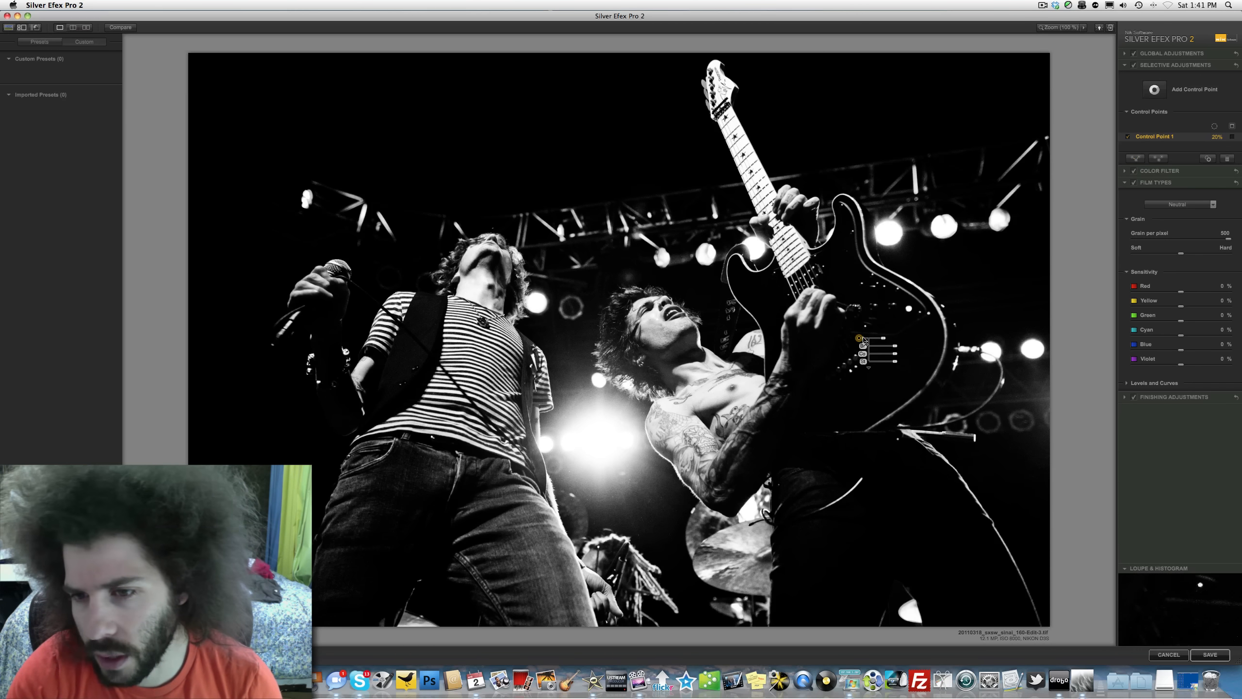
mouse_move(883, 338)
left_mouse_down()
mouse_move(905, 342)
mouse_move(884, 343)
left_mouse_up()
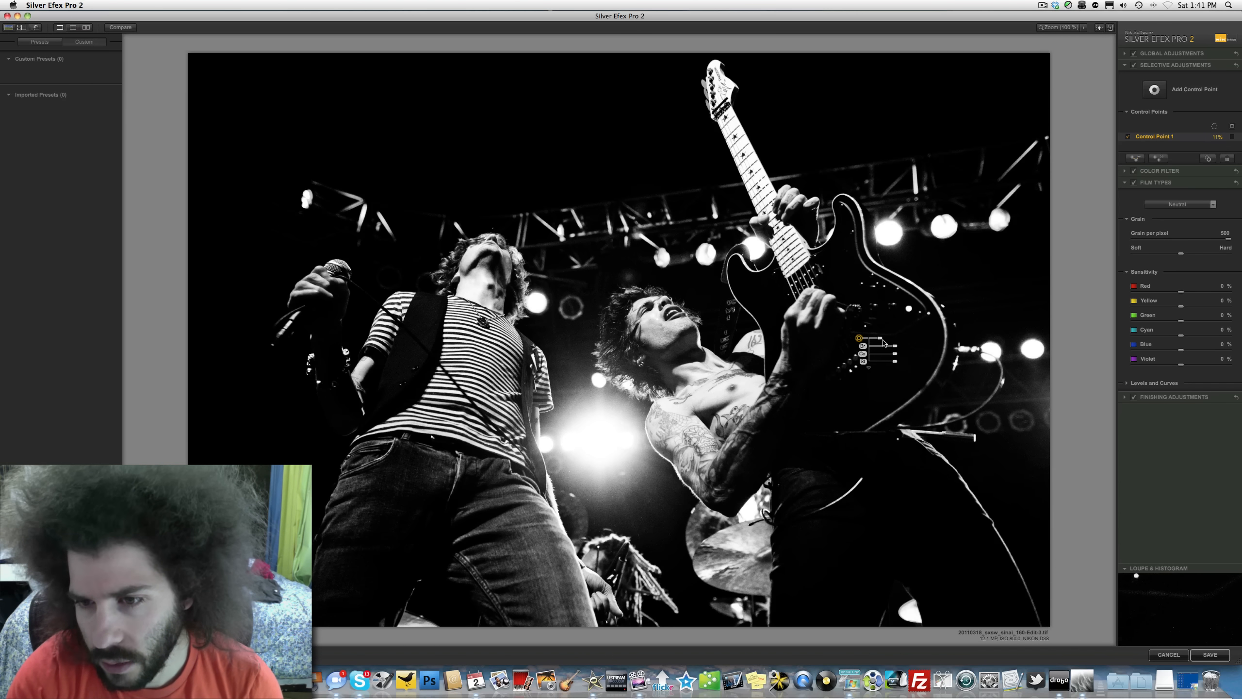
left_click(872, 340)
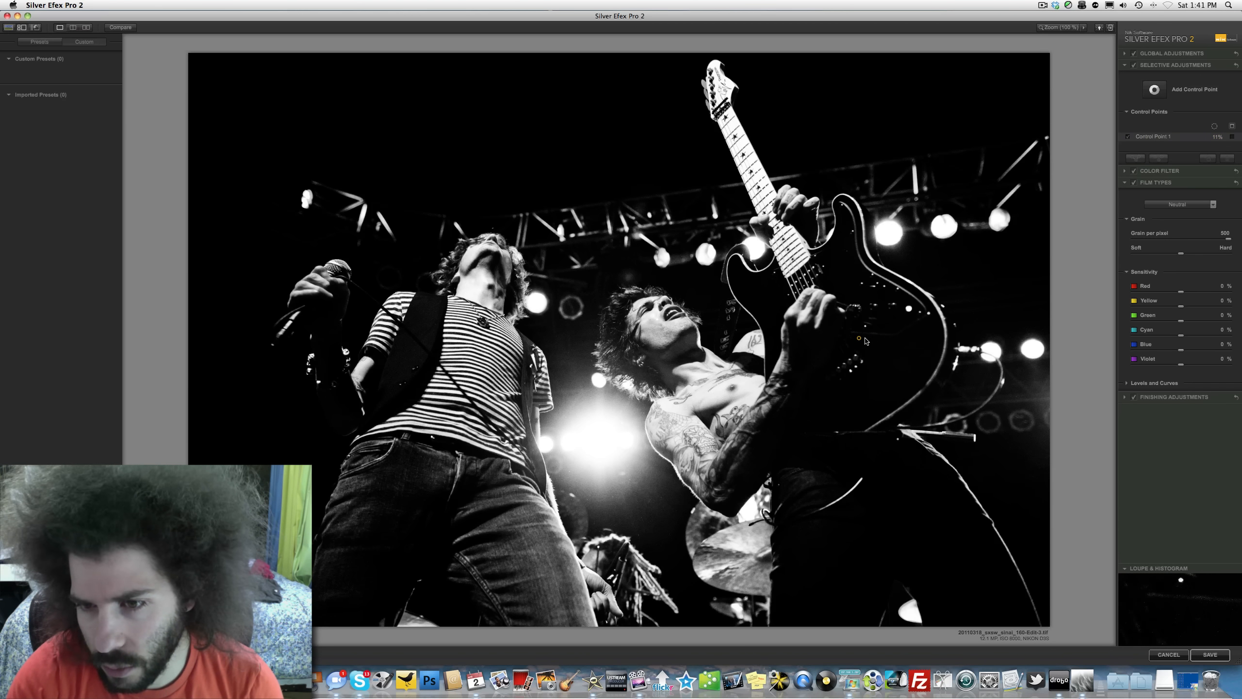
left_click(861, 339)
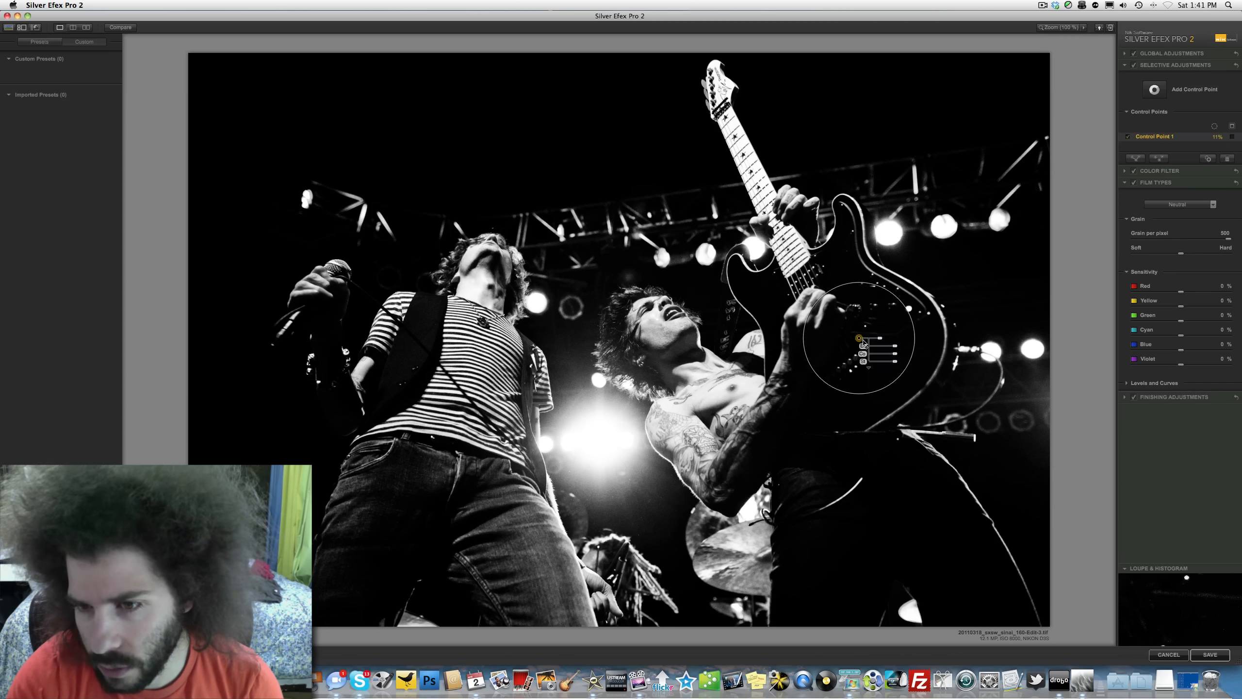
left_click(894, 341)
Step: Move the control point toward the guitar body's outer edge, try its adjustment sliders, and delete it
left_click_drag(861, 339, 898, 347)
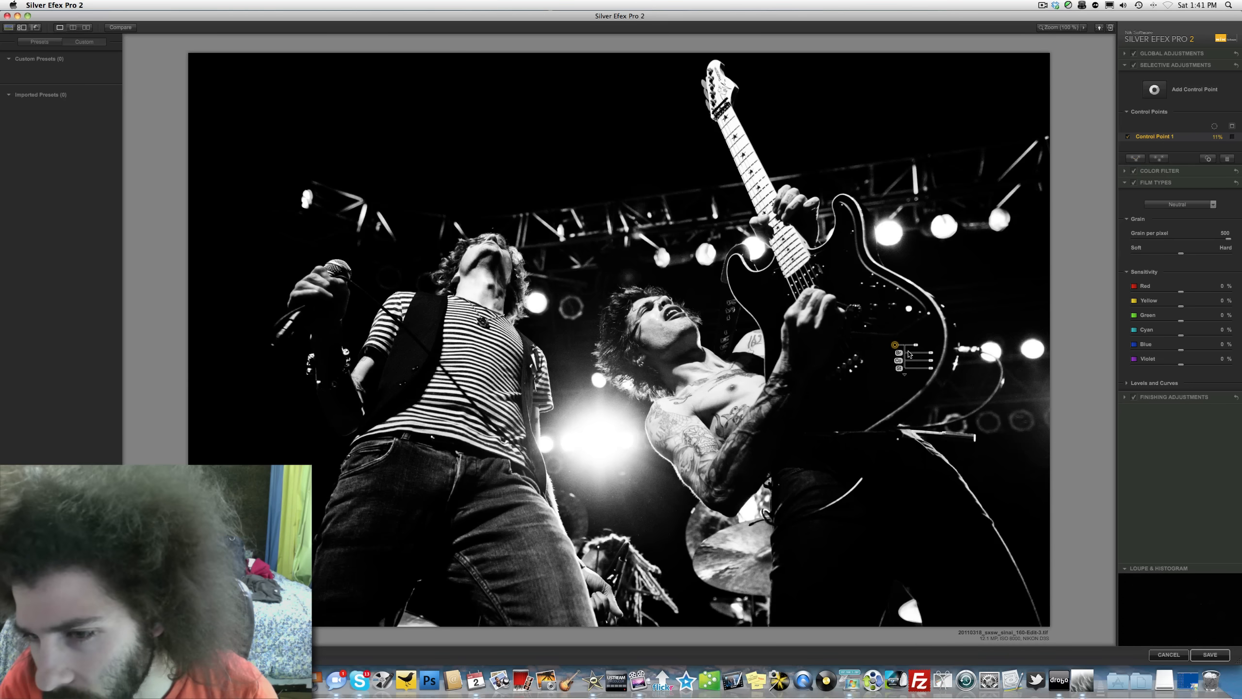
left_click_drag(916, 345, 933, 363)
key("Delete")
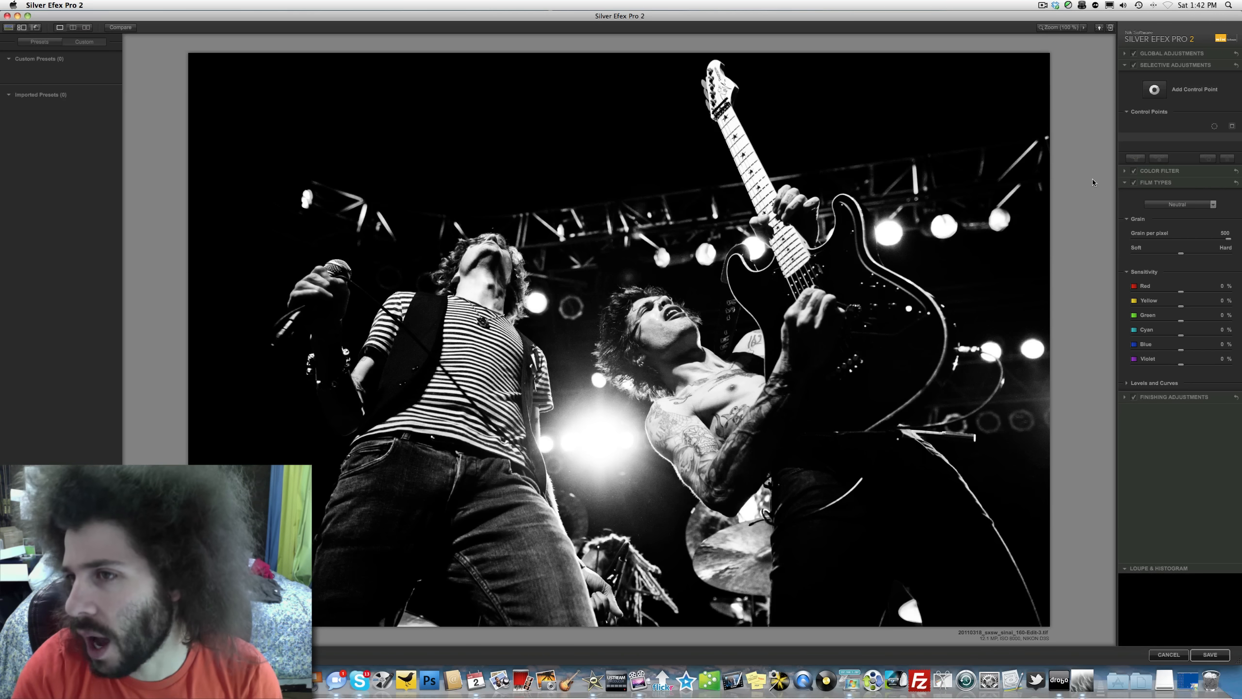
Step: Try a control point in the dark area above the singer, with a 10% area and raised brightness, and delete it
left_click(1162, 97)
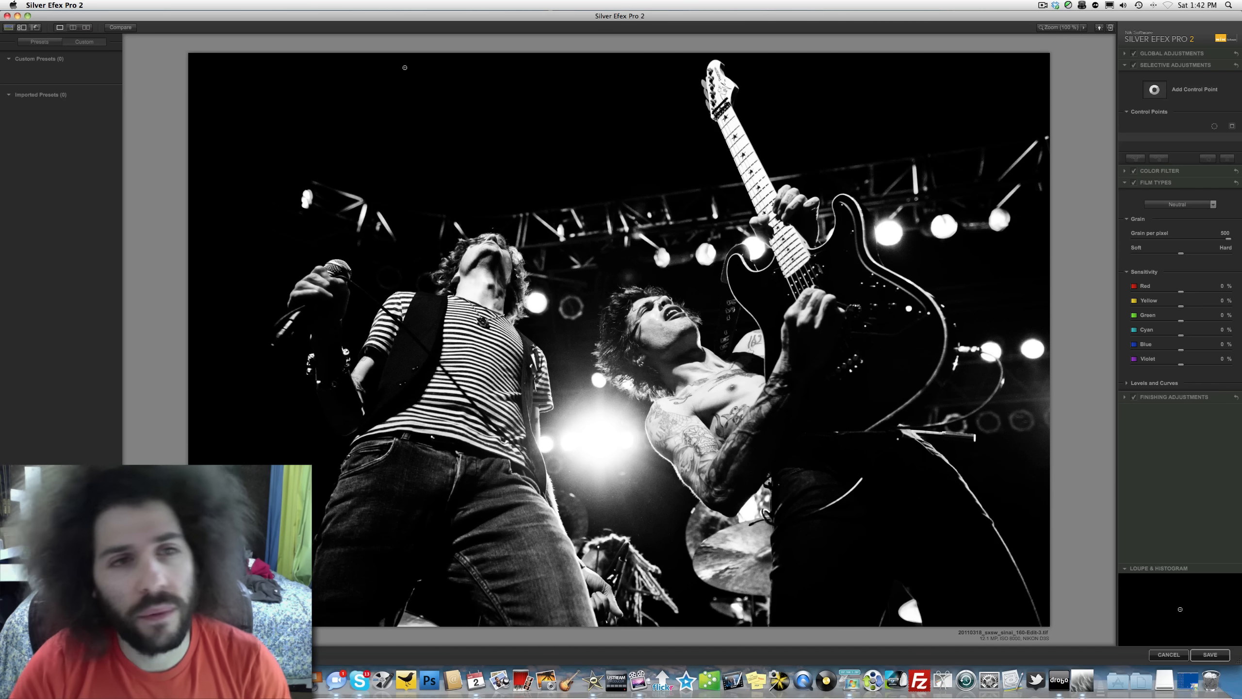
left_click(409, 86)
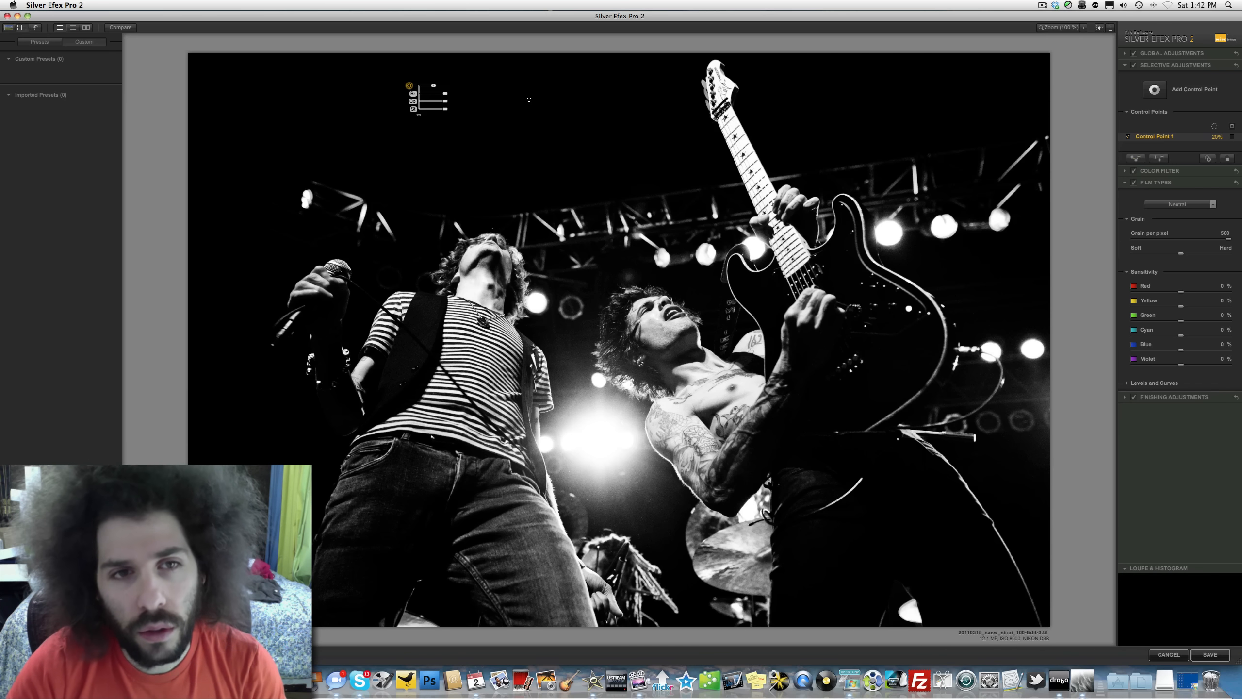
left_click(430, 85)
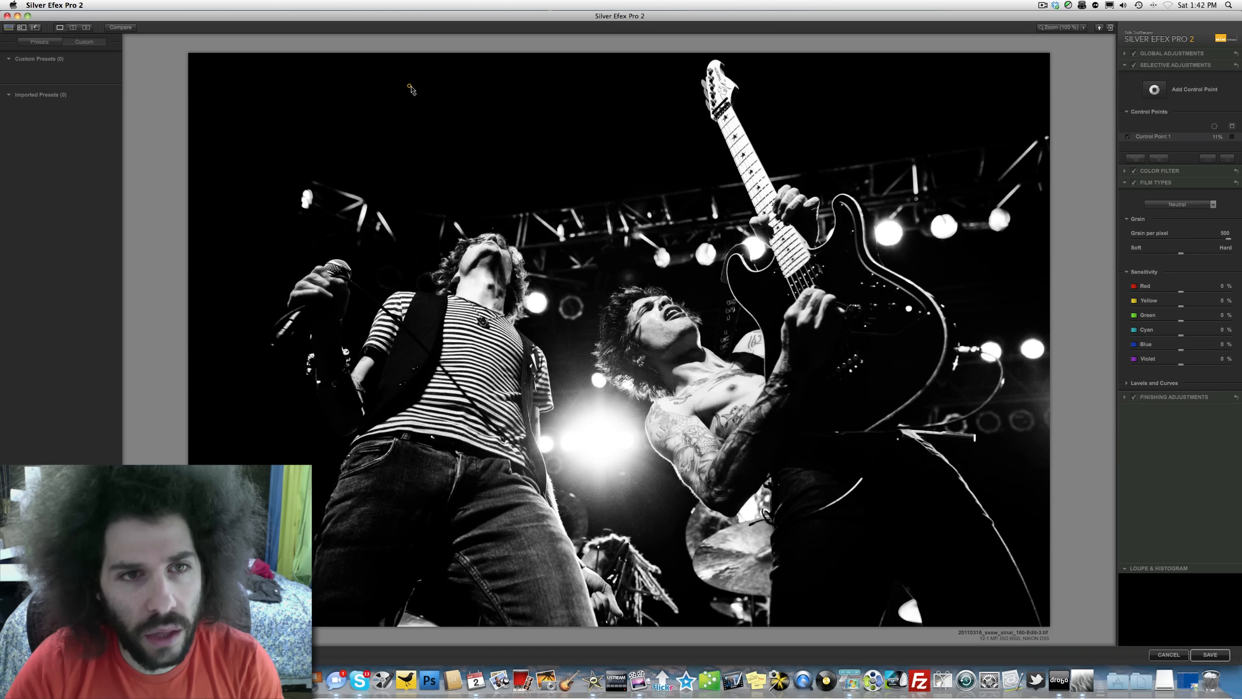
mouse_move(426, 89)
left_mouse_down()
mouse_move(445, 93)
mouse_move(413, 89)
mouse_move(475, 97)
mouse_move(442, 102)
left_mouse_up()
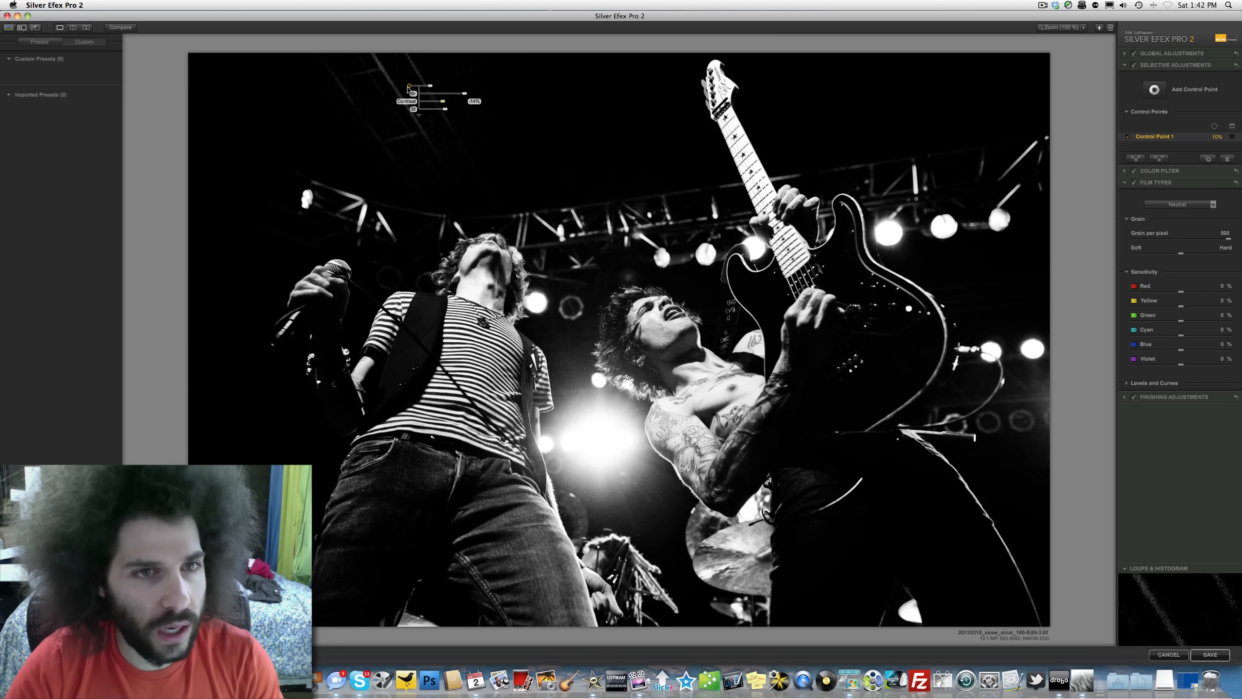
key("Delete")
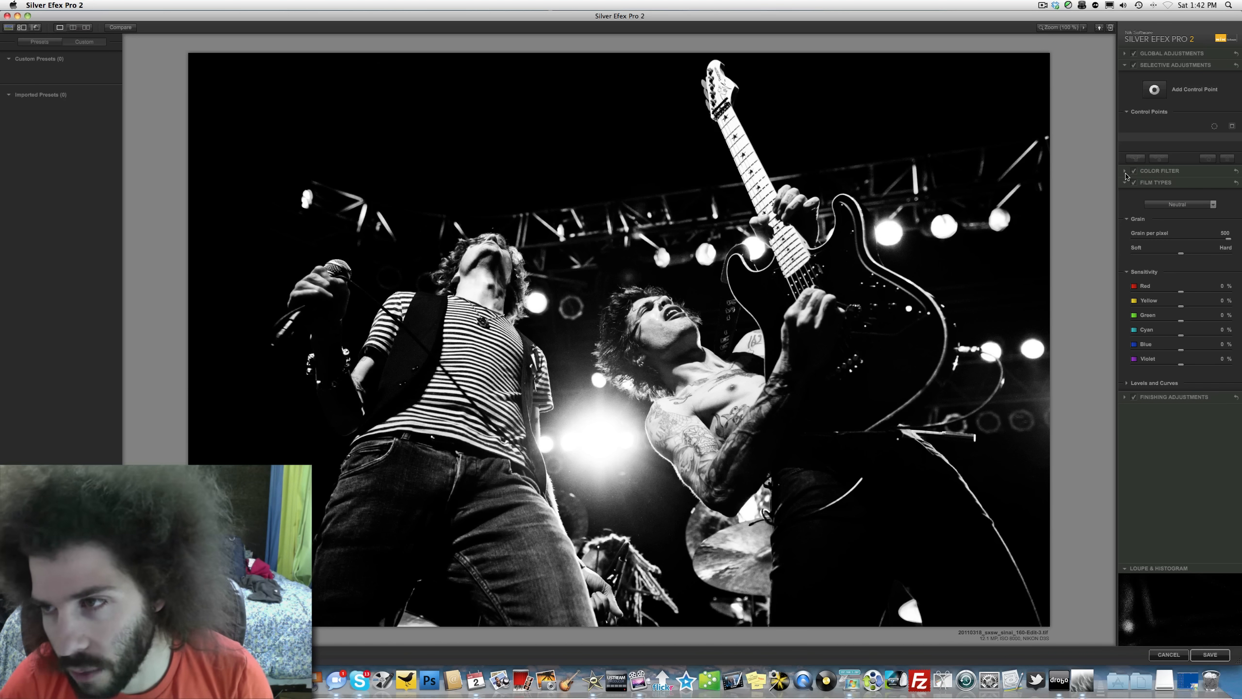
Step: Apply the Kodak 100 TMAX Pro film type to the photo
left_click(1191, 205)
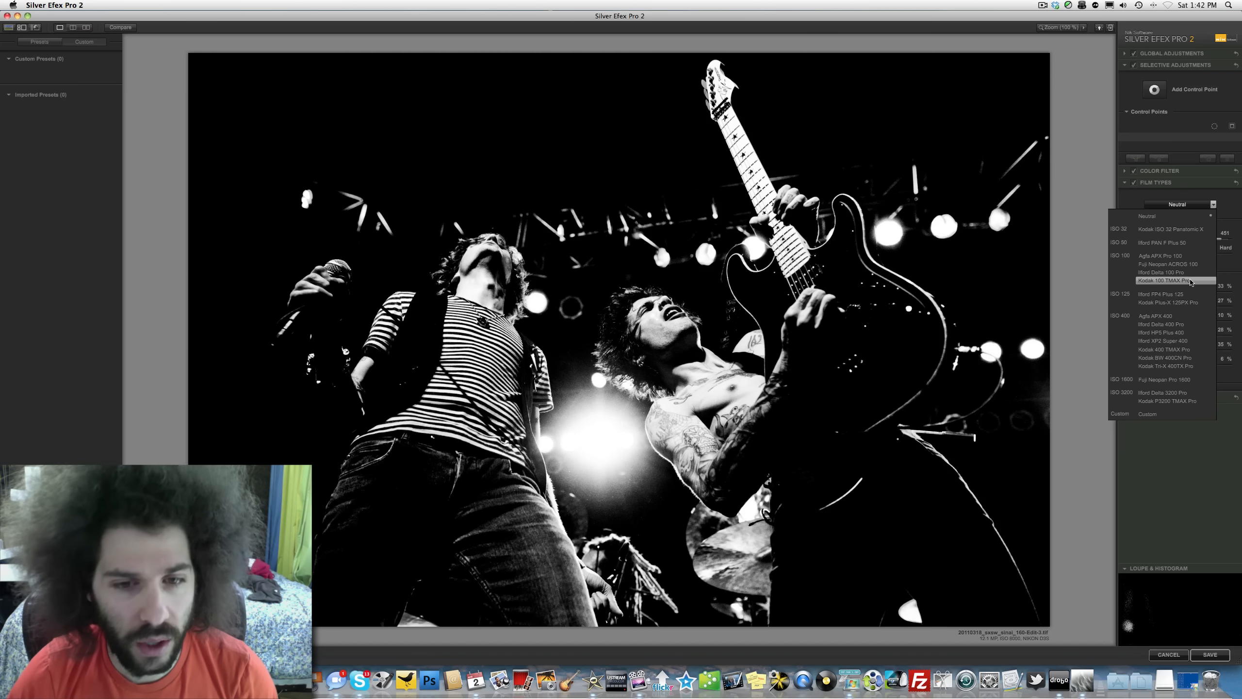
left_click(1191, 281)
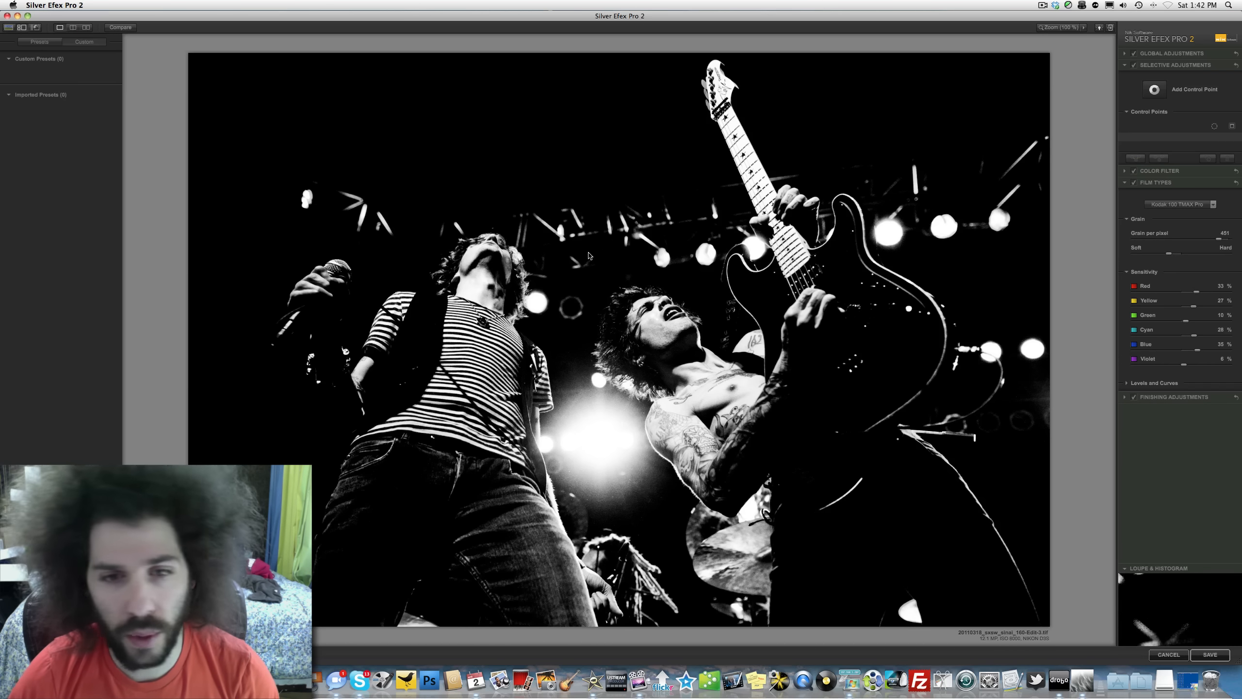
Step: Compare the film-type result repeatedly with the original image to judge the change in contrast and shadow detail
left_click(129, 27)
left_click(129, 27)
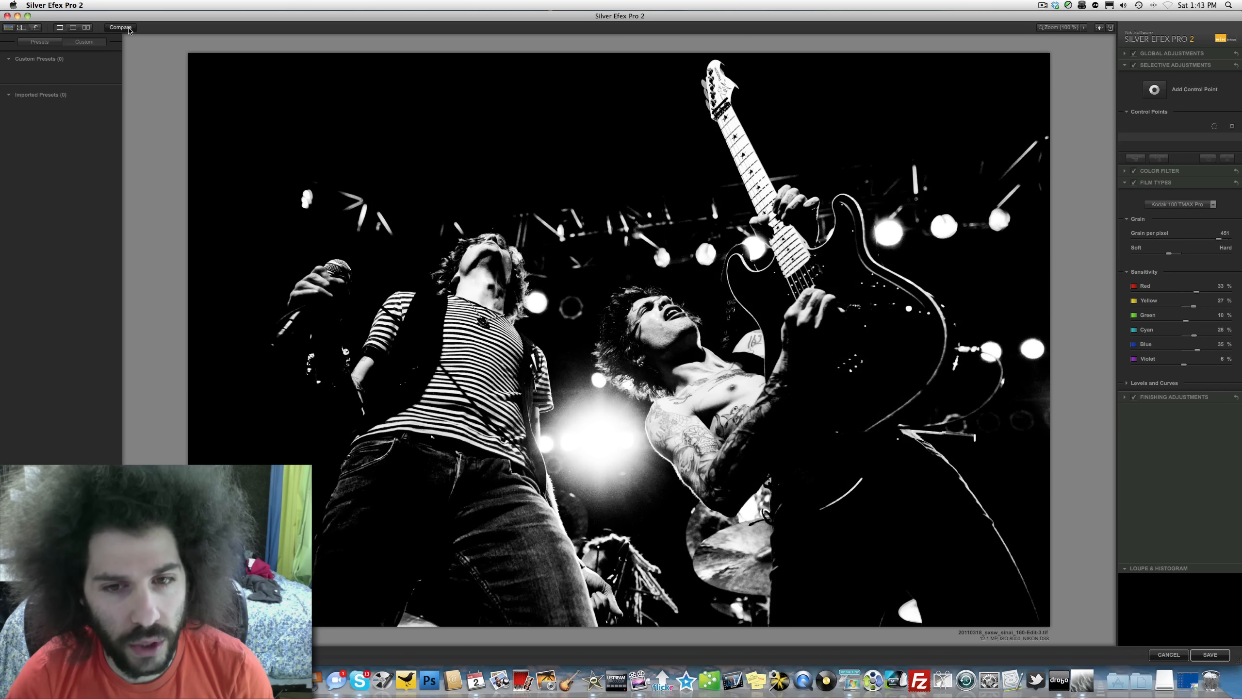
left_click(129, 28)
left_click(129, 28)
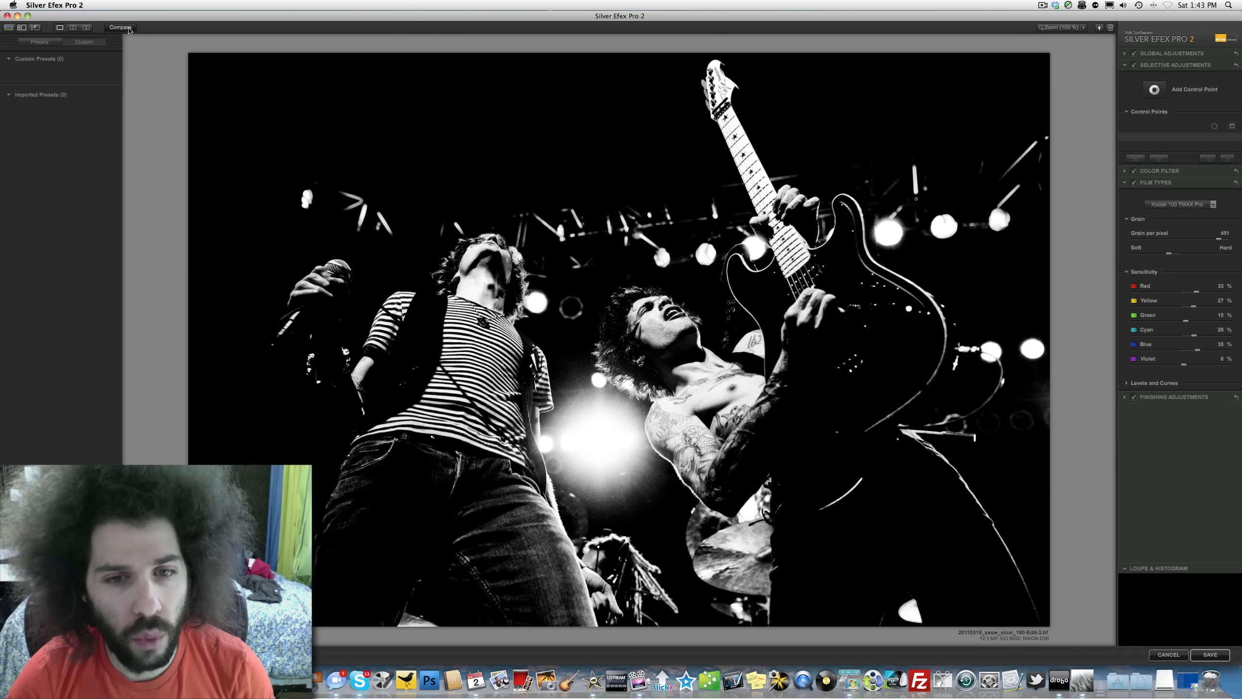
left_click(129, 28)
left_click(129, 28)
left_click(129, 28)
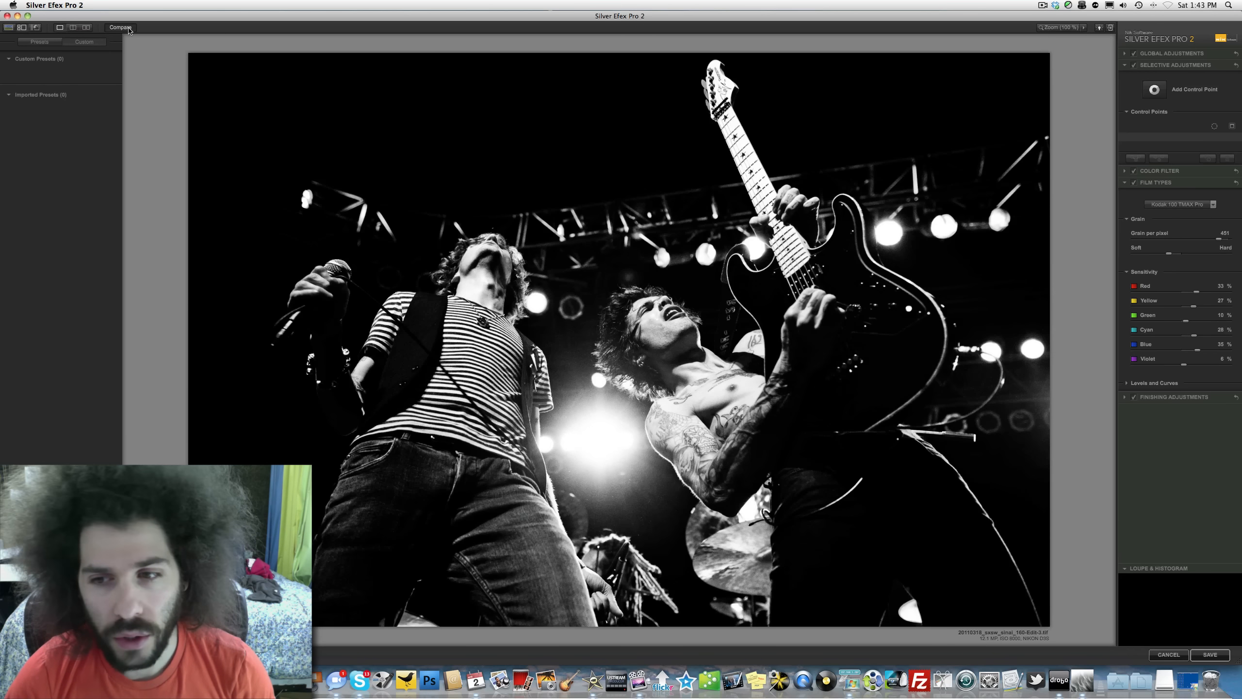
left_click(129, 27)
left_click(129, 28)
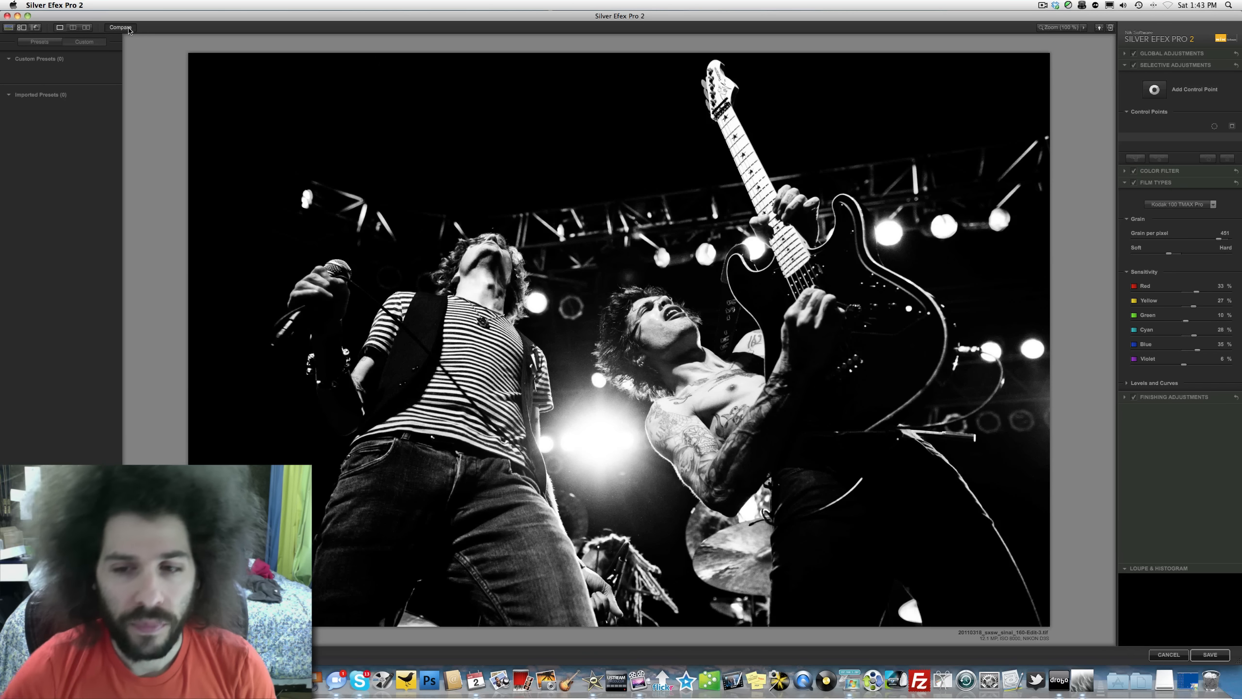
left_click(129, 28)
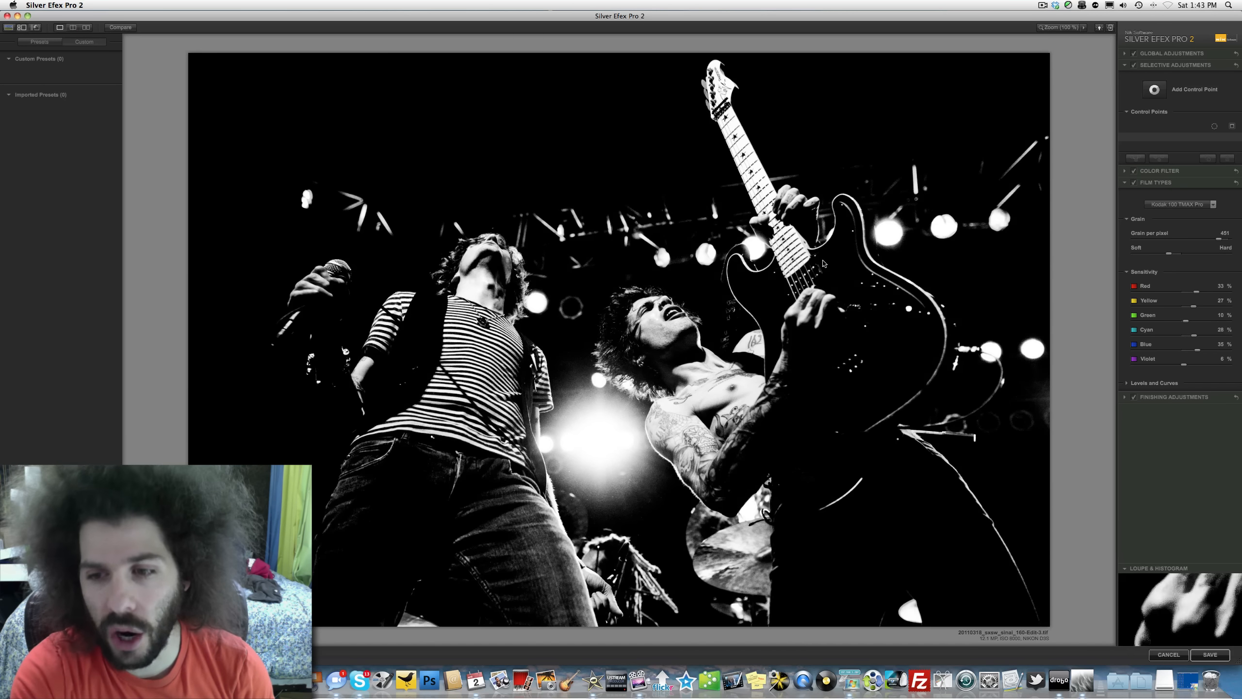
left_click(119, 28)
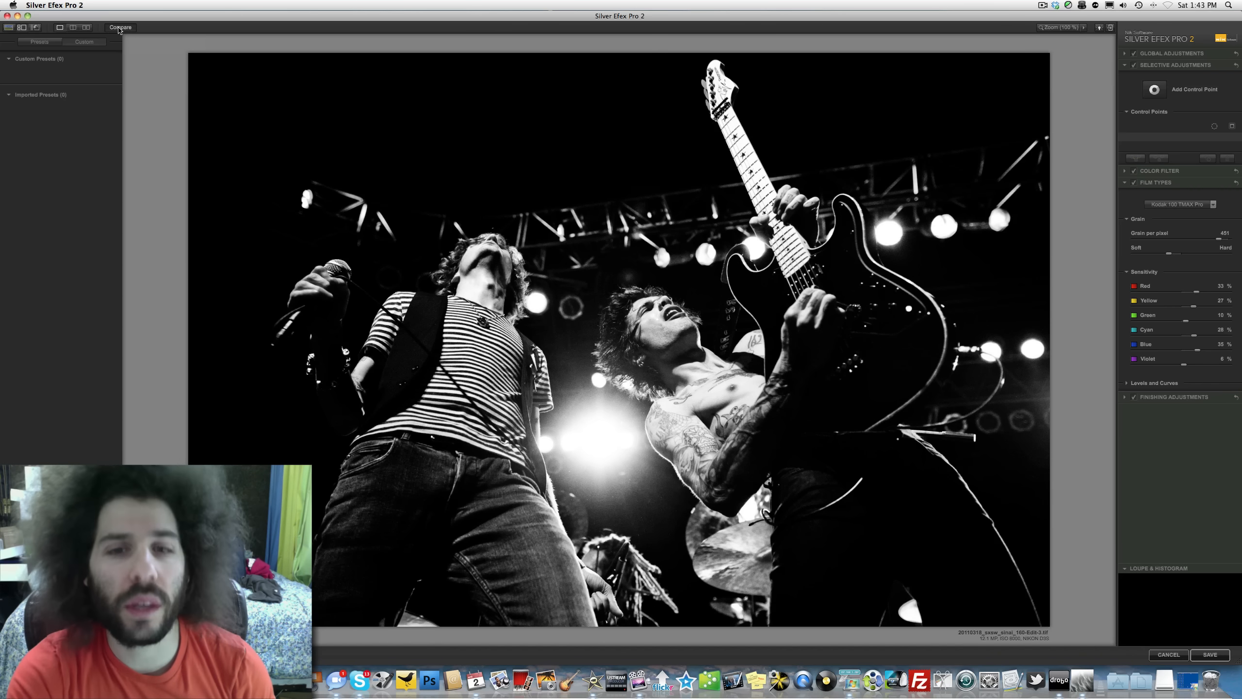
left_click(119, 28)
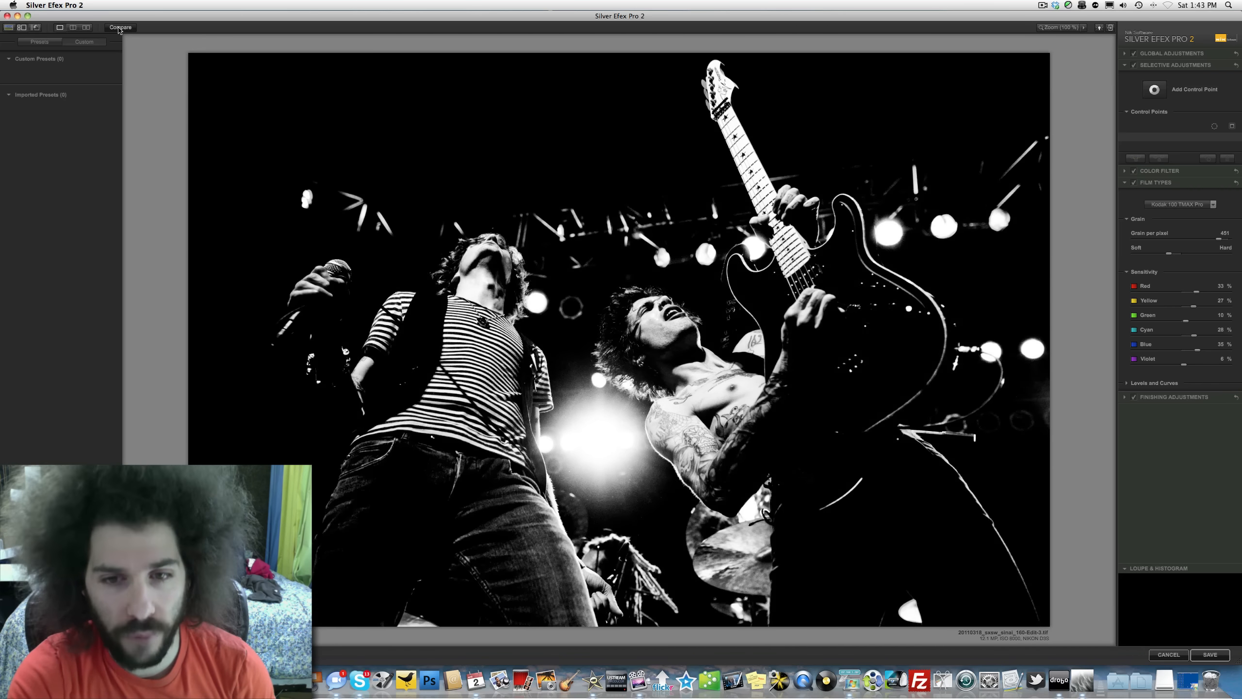
left_click(119, 28)
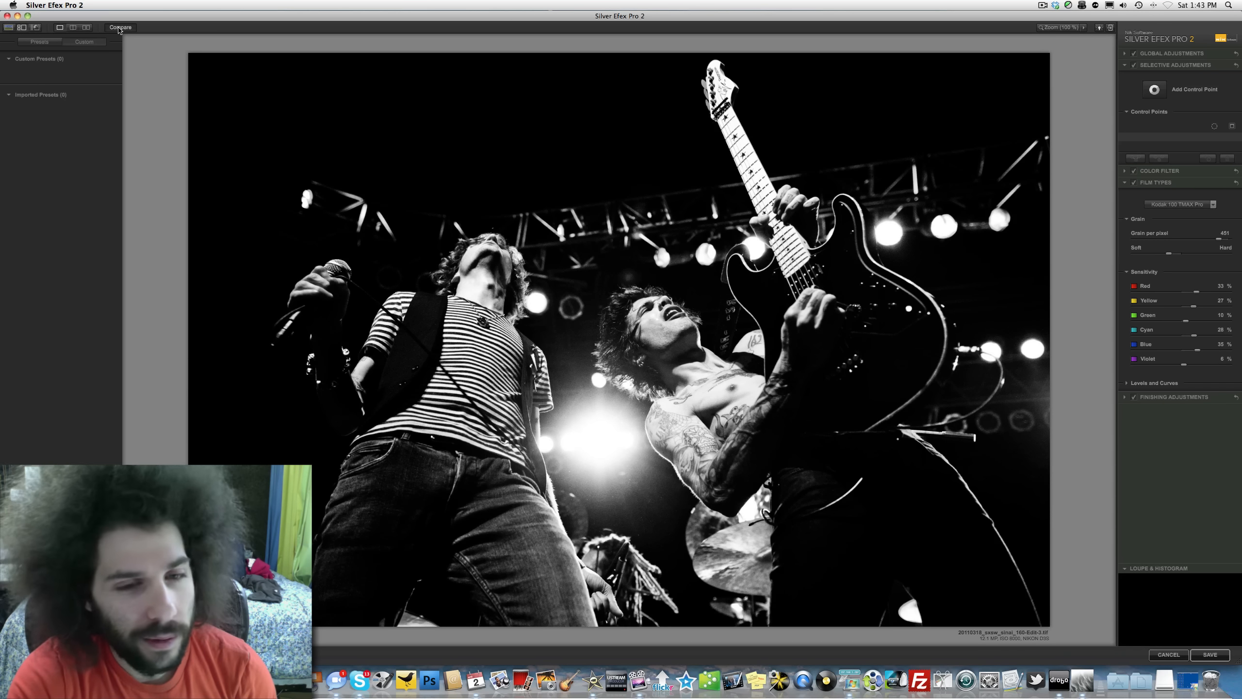
left_click(119, 28)
left_click(118, 27)
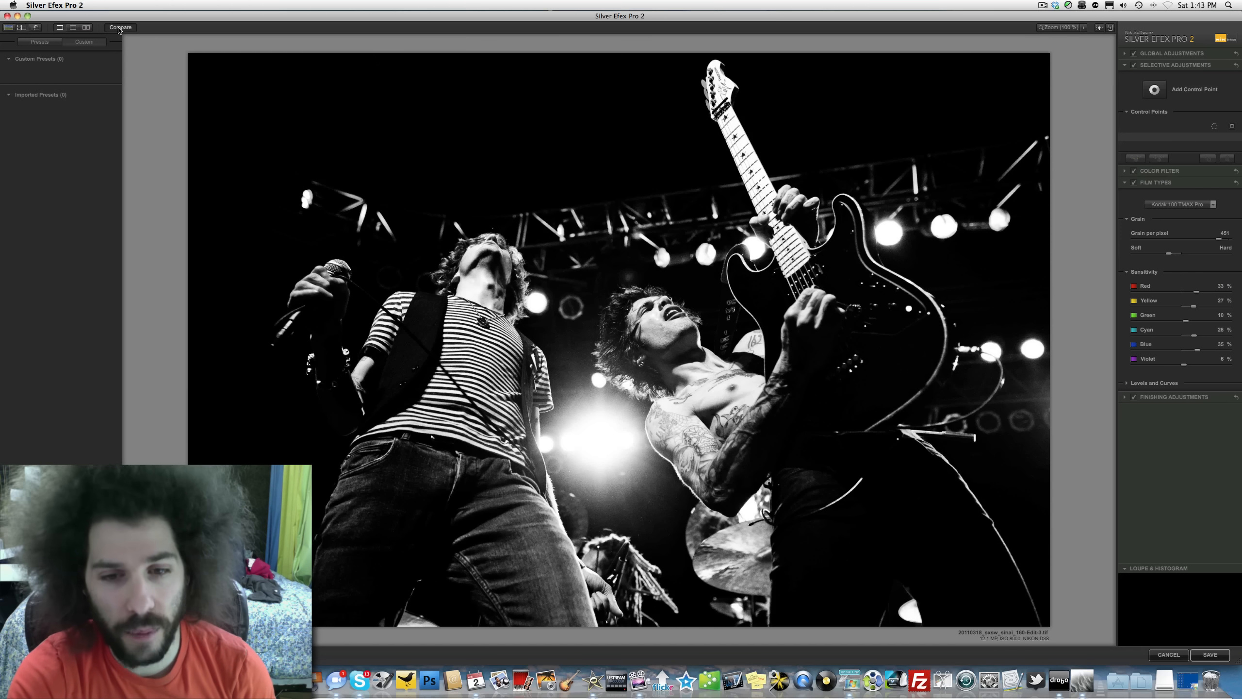
left_click(119, 28)
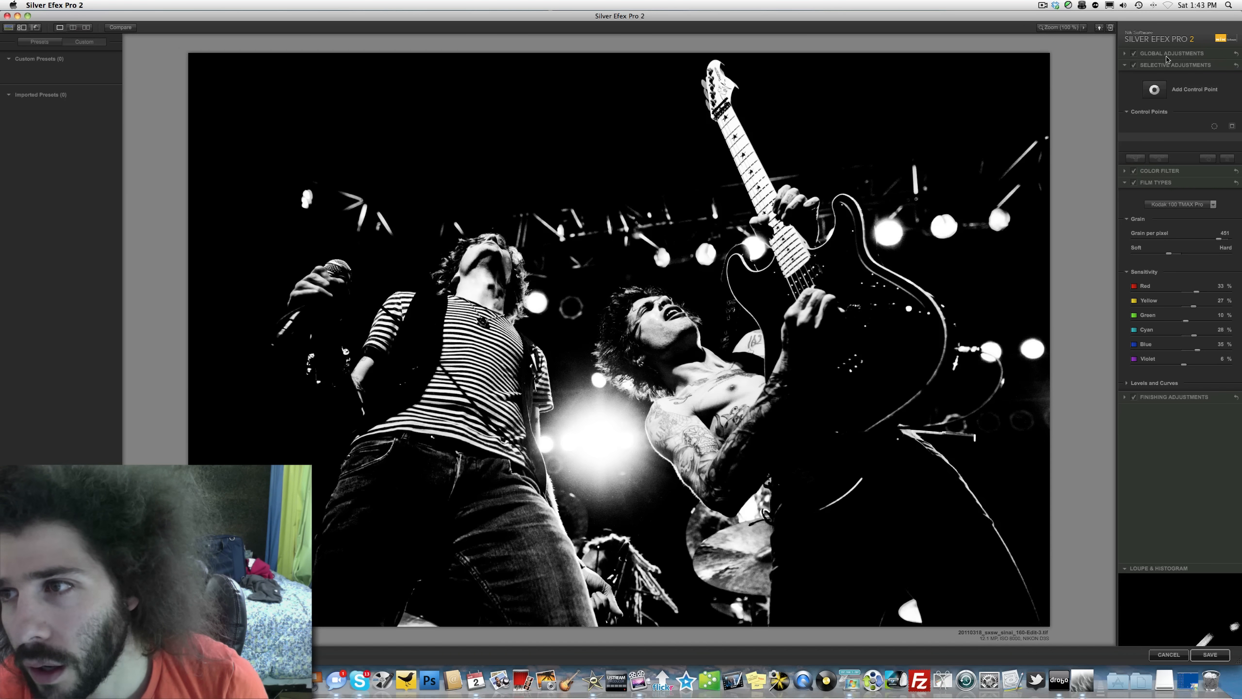
left_click(1126, 56)
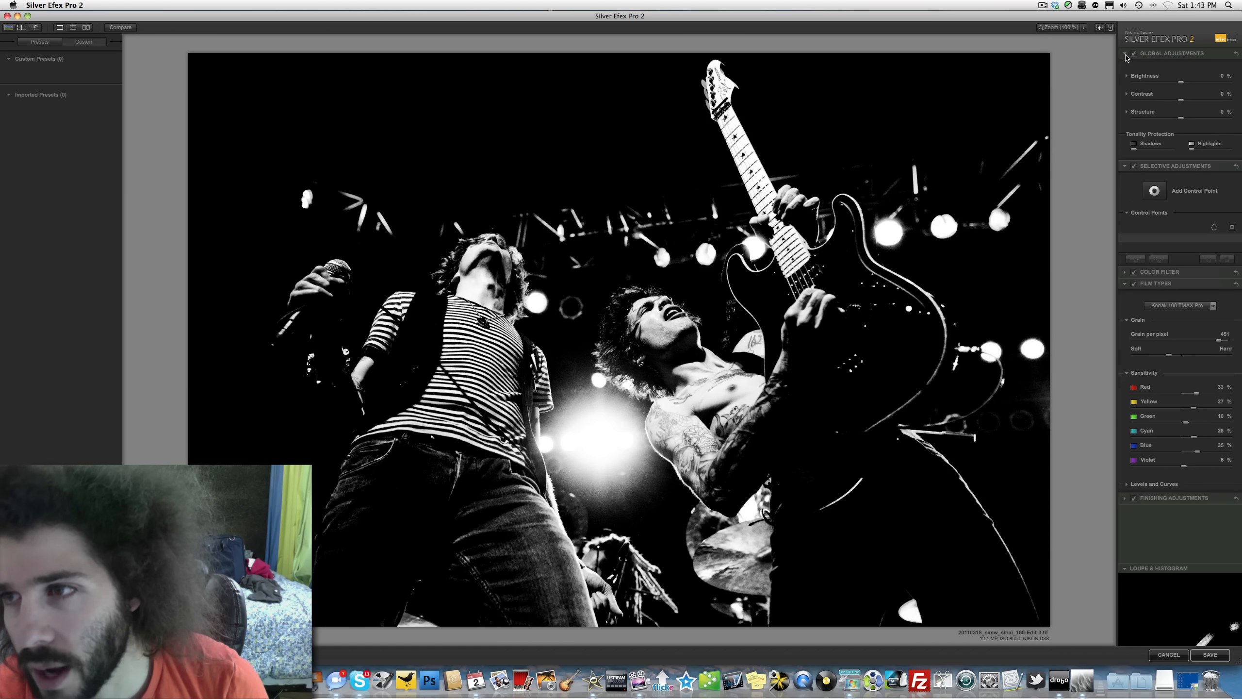
left_click(1126, 54)
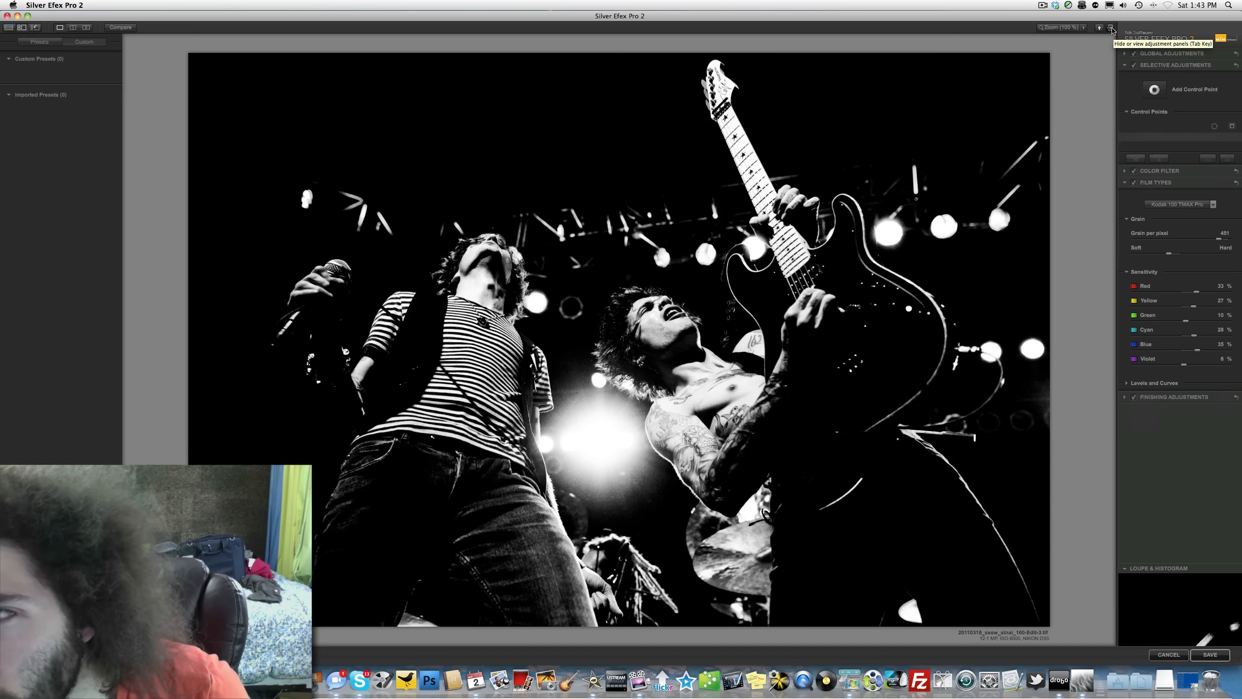
left_click(1112, 29)
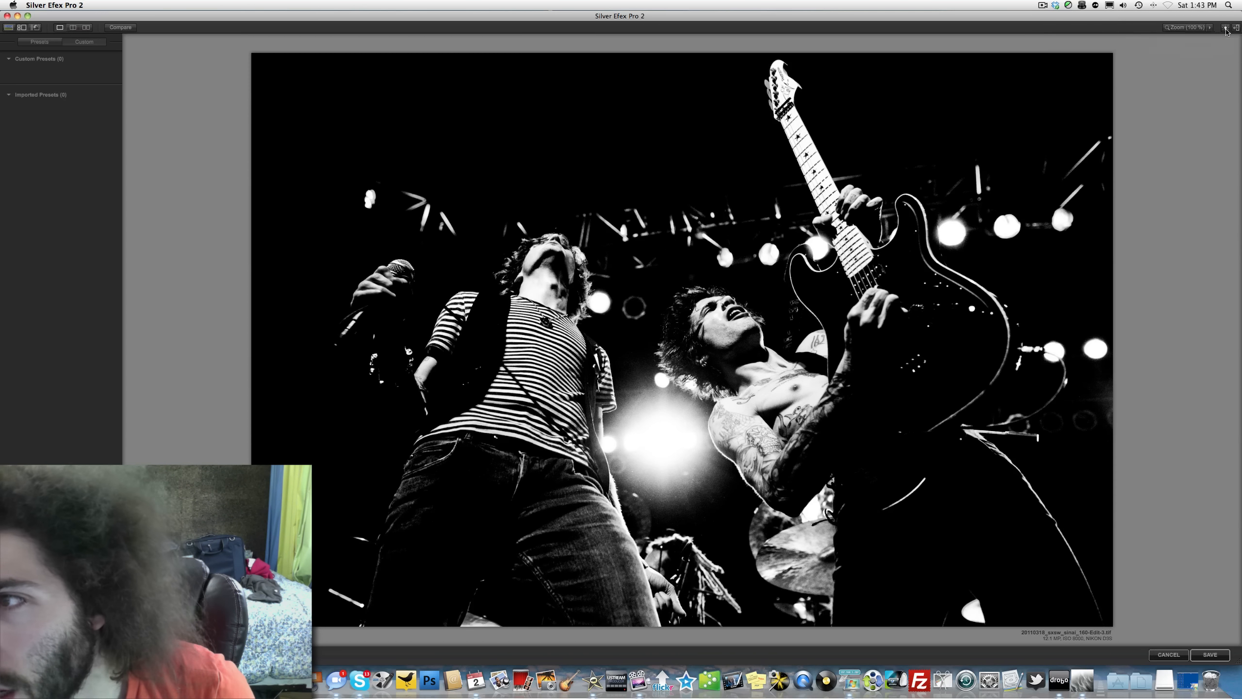
left_click(1238, 28)
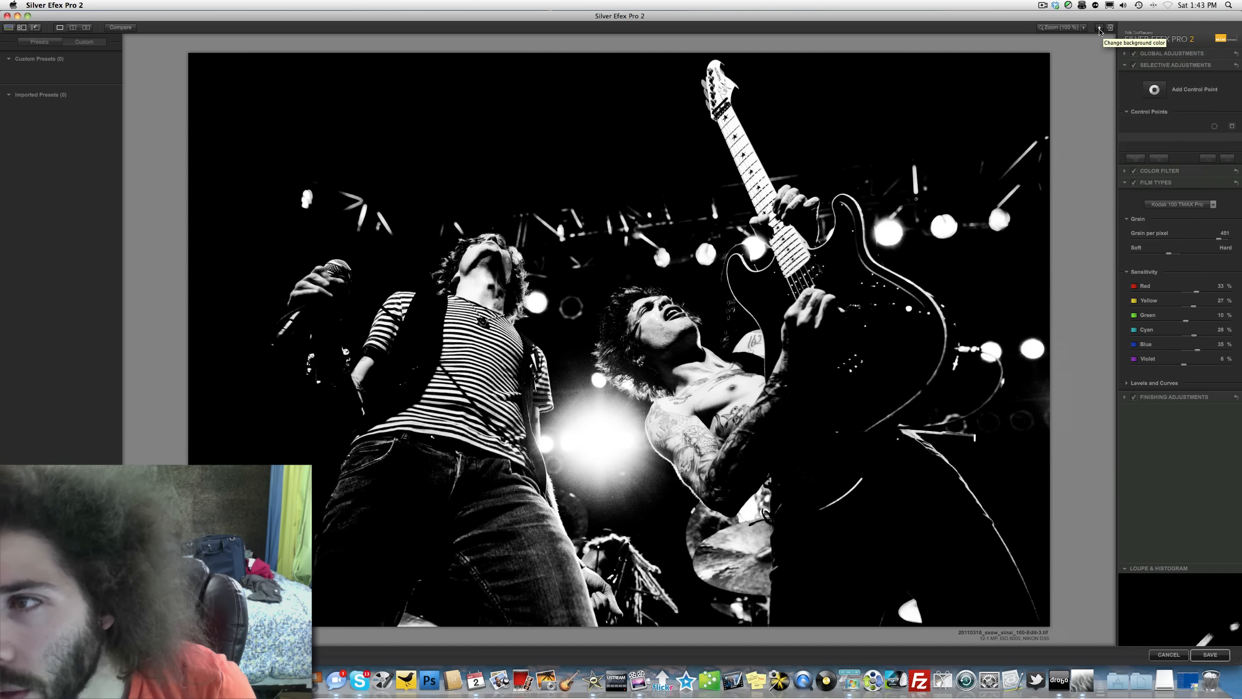
Step: Zoom the photo to 100% around the two musicians and compare the film effect with the original up close
left_click(1058, 27)
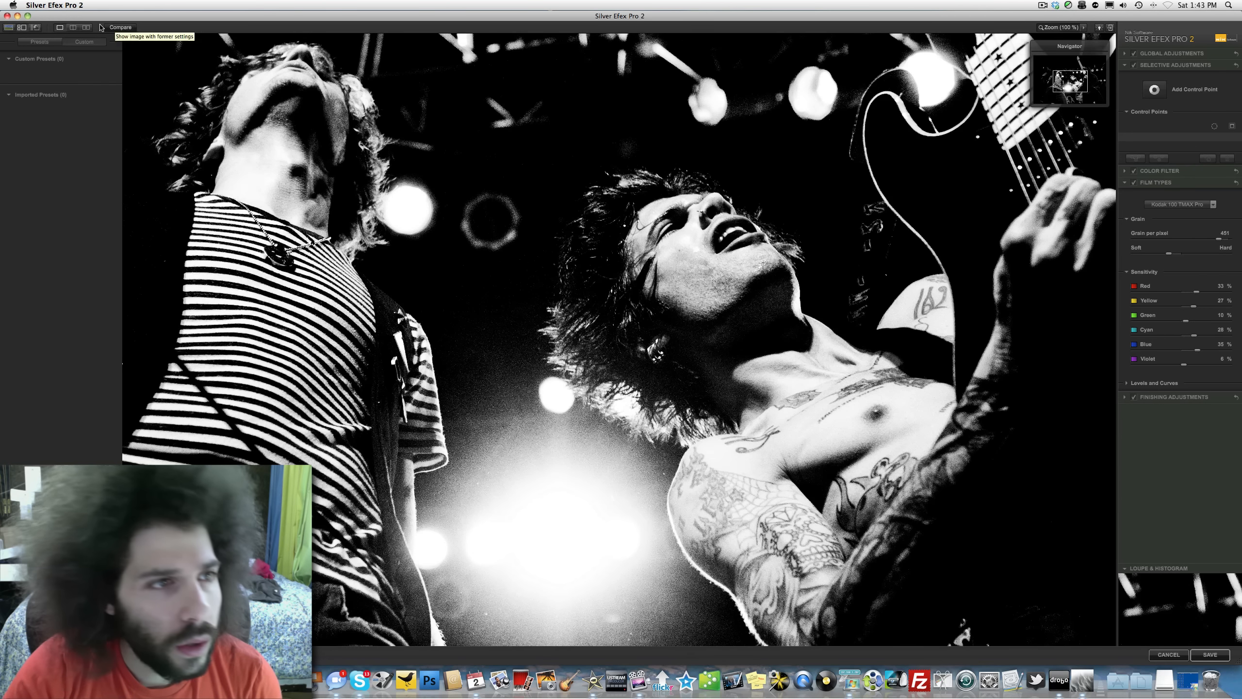
left_click(121, 27)
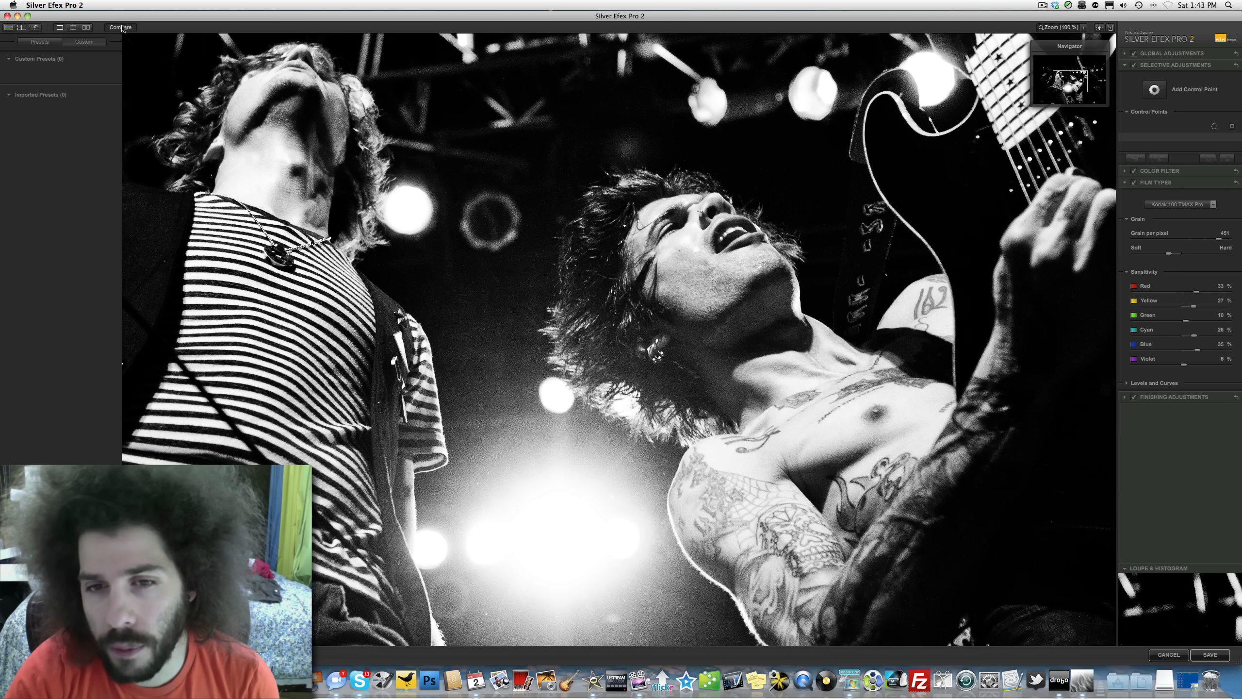
Step: Toggle repeatedly between the original and the Kodak 100 TMAX Pro version at 100%, examining shadow detail around the two musicians
left_click(122, 27)
left_click(122, 27)
left_click(122, 27)
left_click(121, 27)
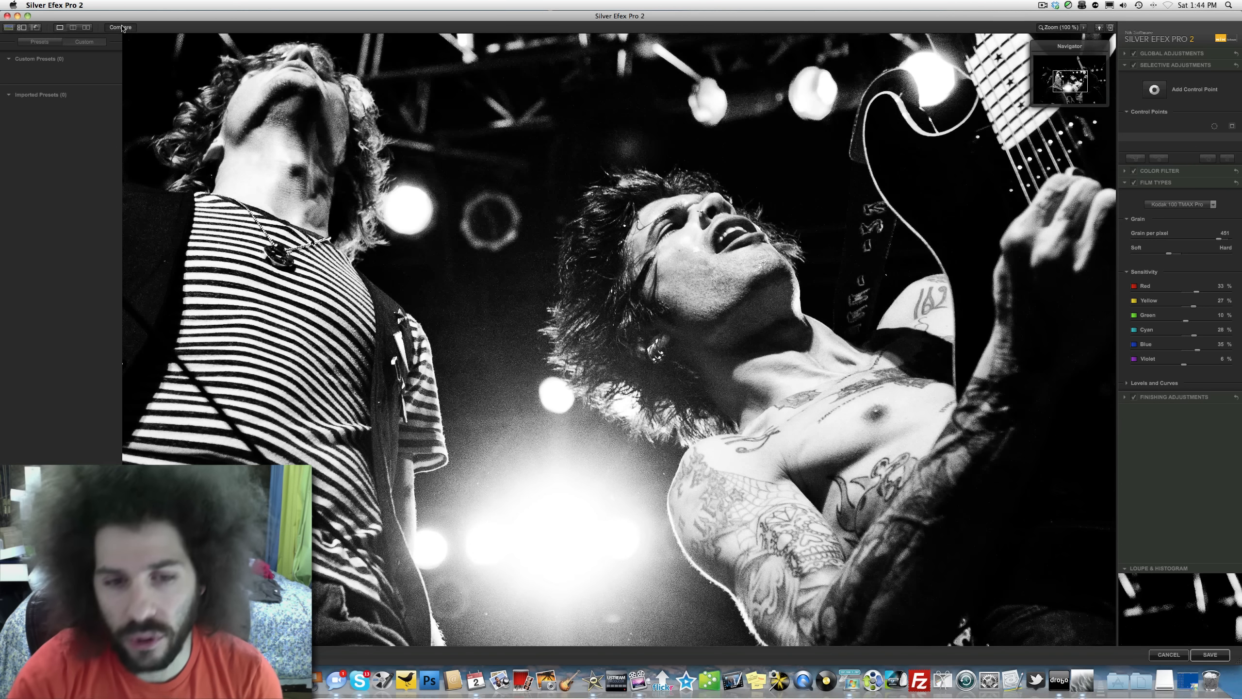
left_click(122, 28)
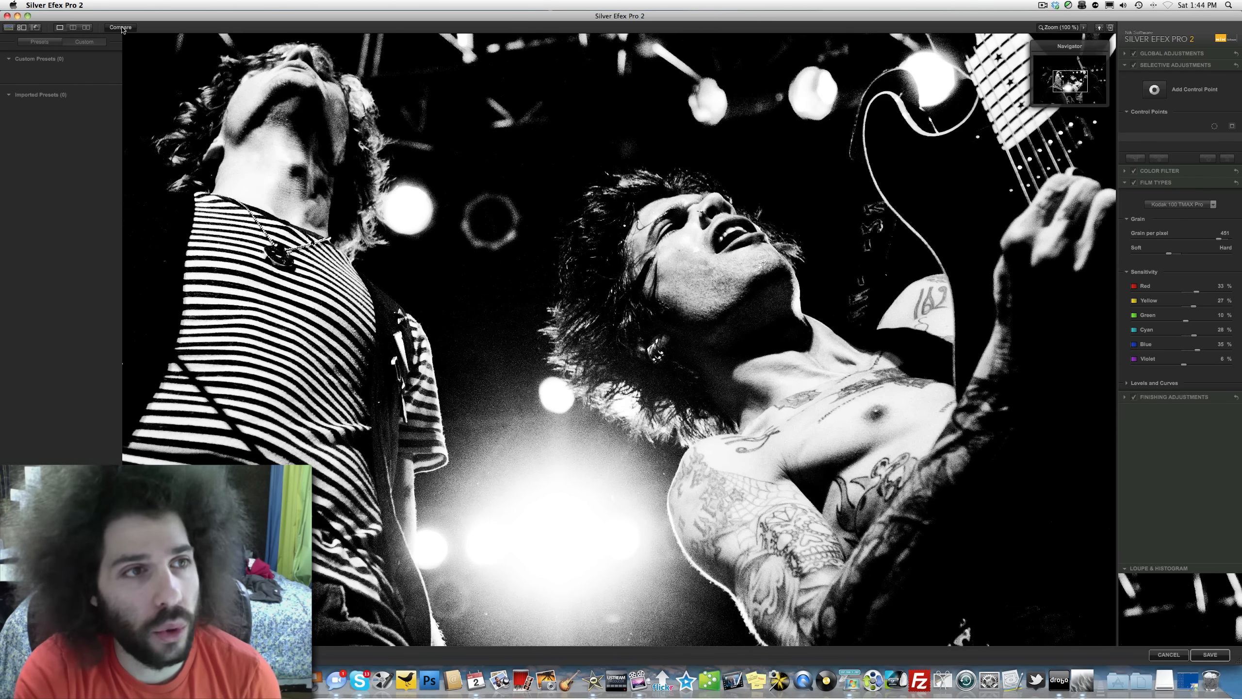
left_click(121, 28)
left_click(121, 28)
left_click(121, 28)
left_click(121, 27)
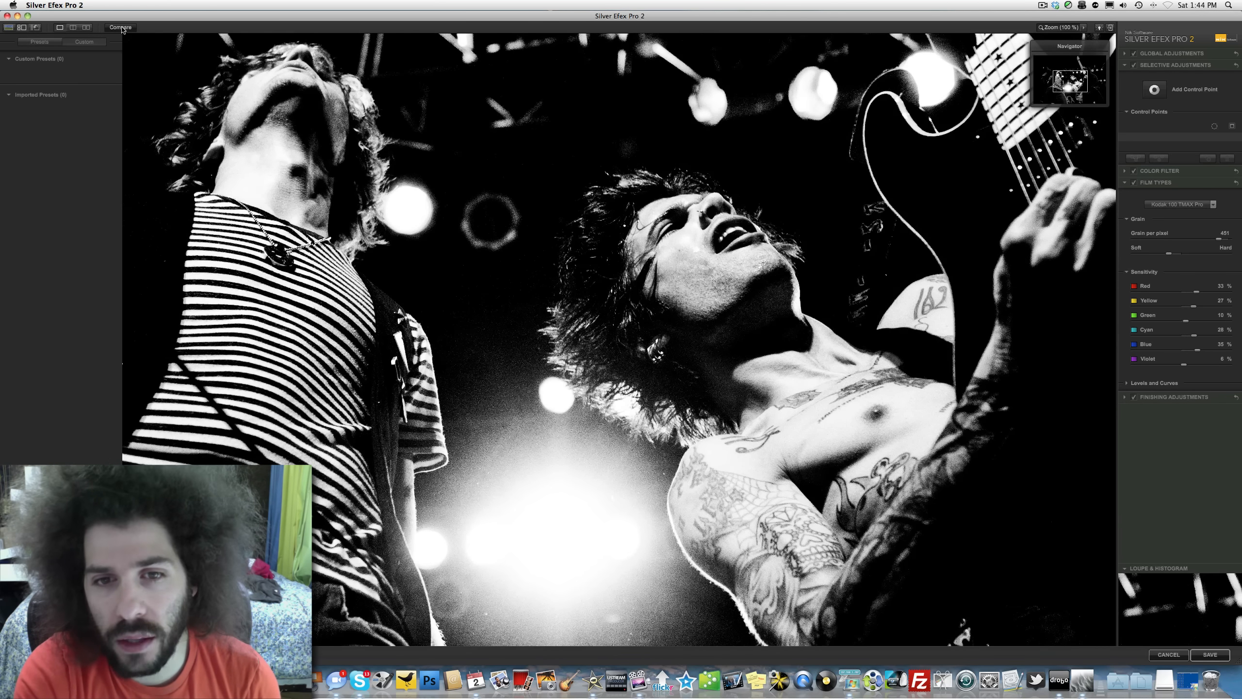
left_click(121, 27)
left_click(121, 27)
left_click(121, 27)
left_click(121, 27)
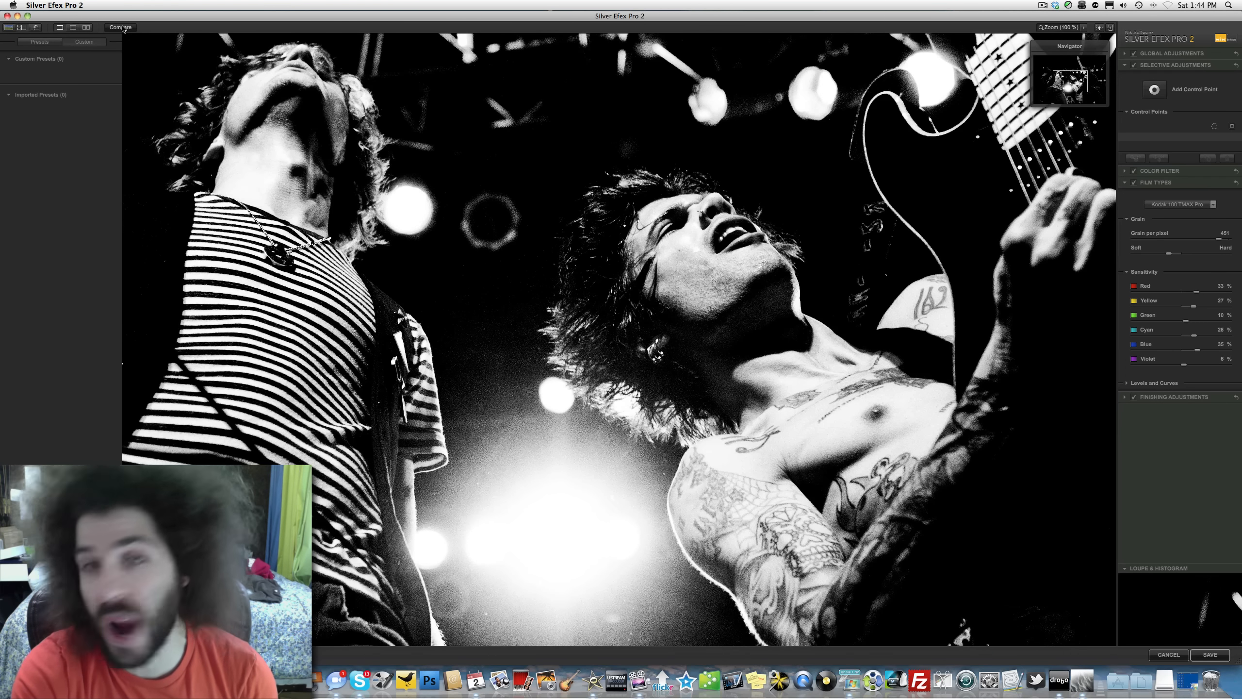
left_click(123, 28)
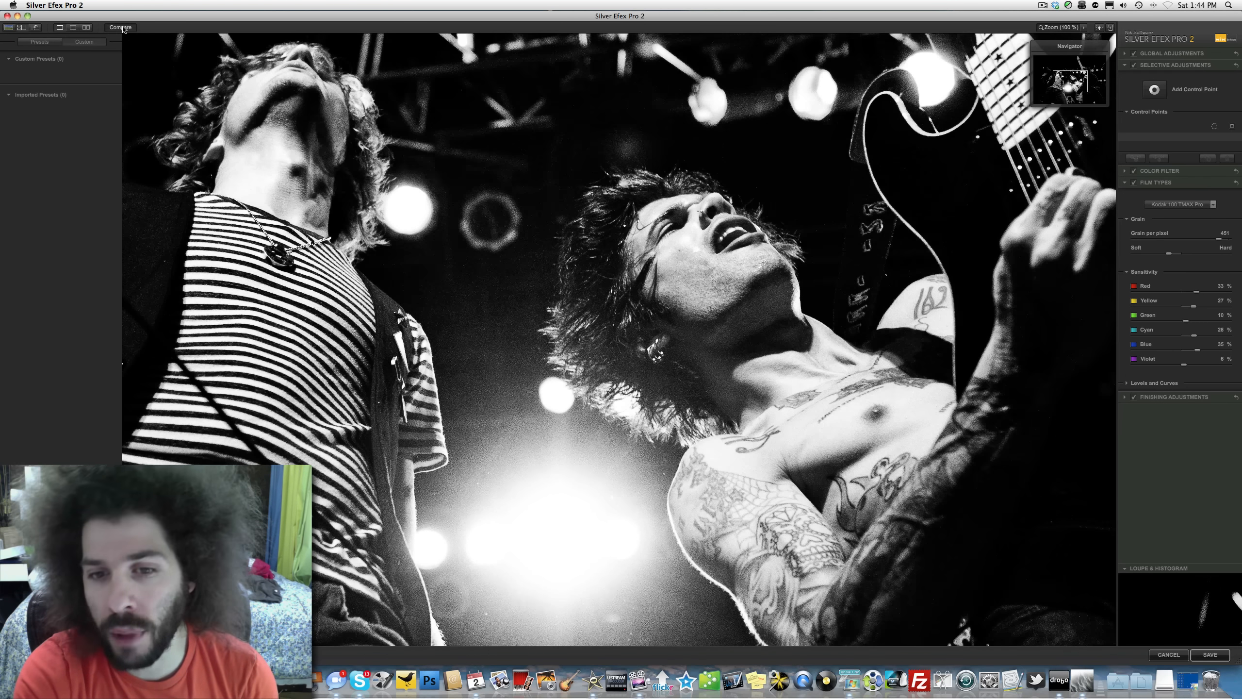
left_click(123, 28)
Step: Move the 100% view to the guitarist and his guitar and compare the film effect there with the original image
left_click(1059, 28)
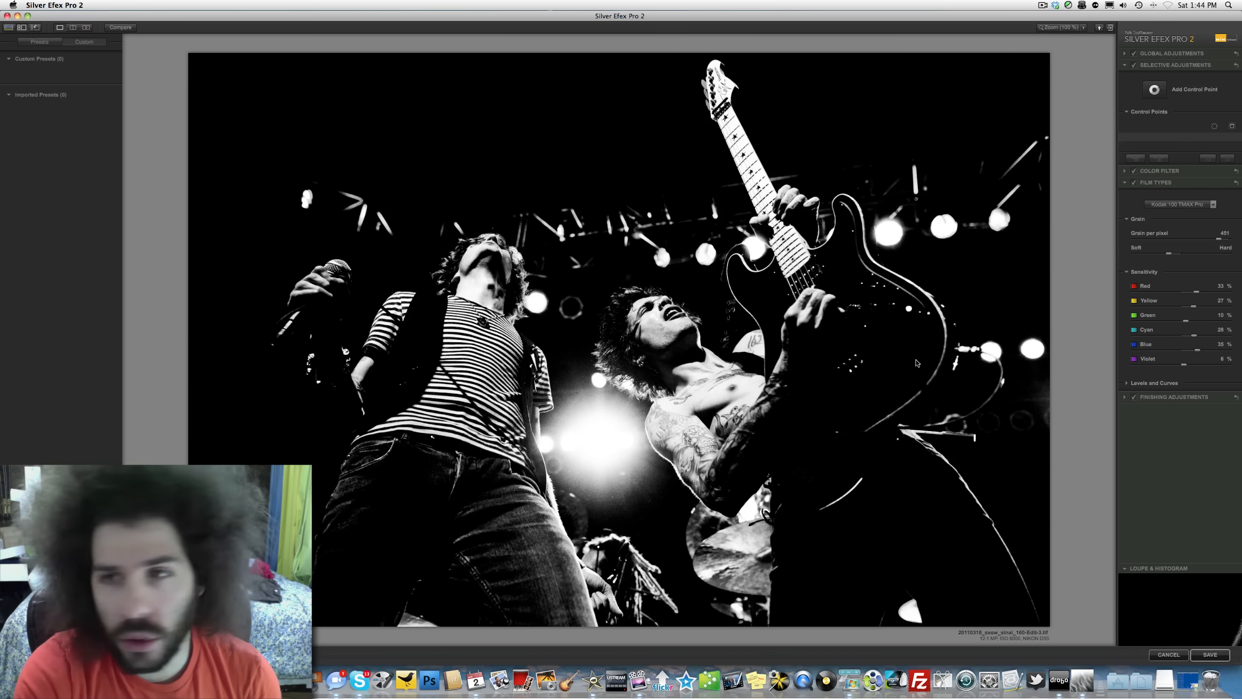
left_click(1056, 27)
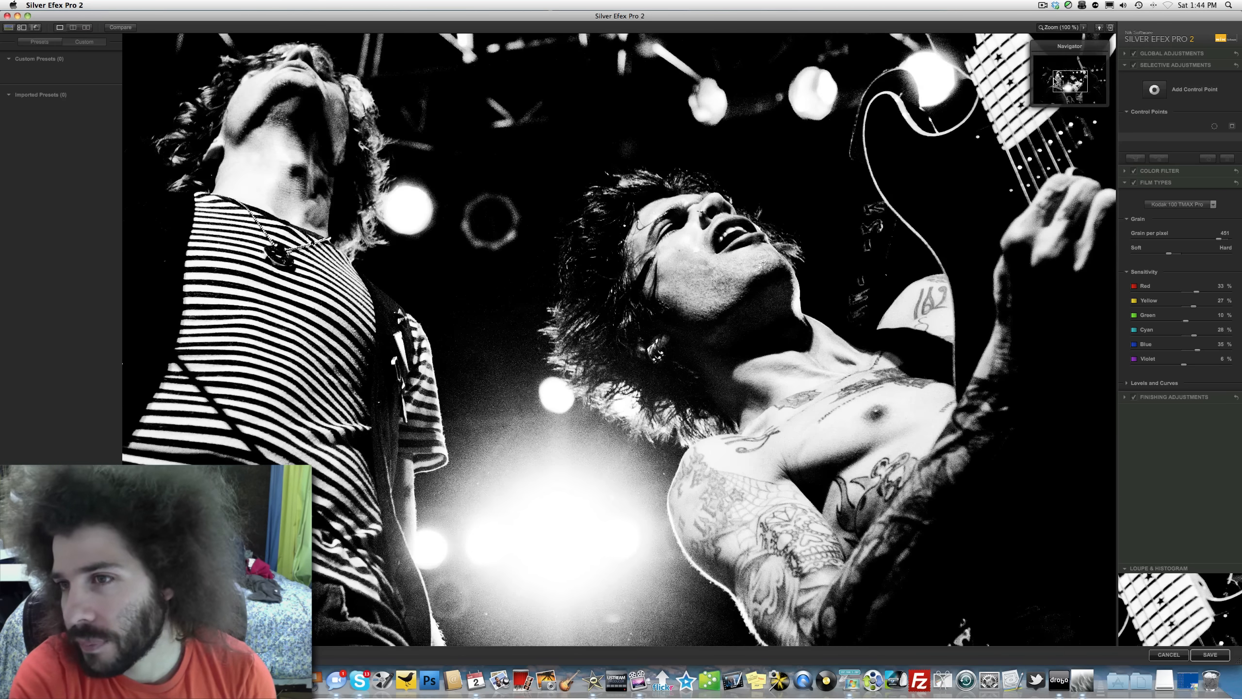
mouse_move(1056, 83)
left_mouse_down()
mouse_move(1073, 118)
mouse_move(1078, 77)
left_mouse_up()
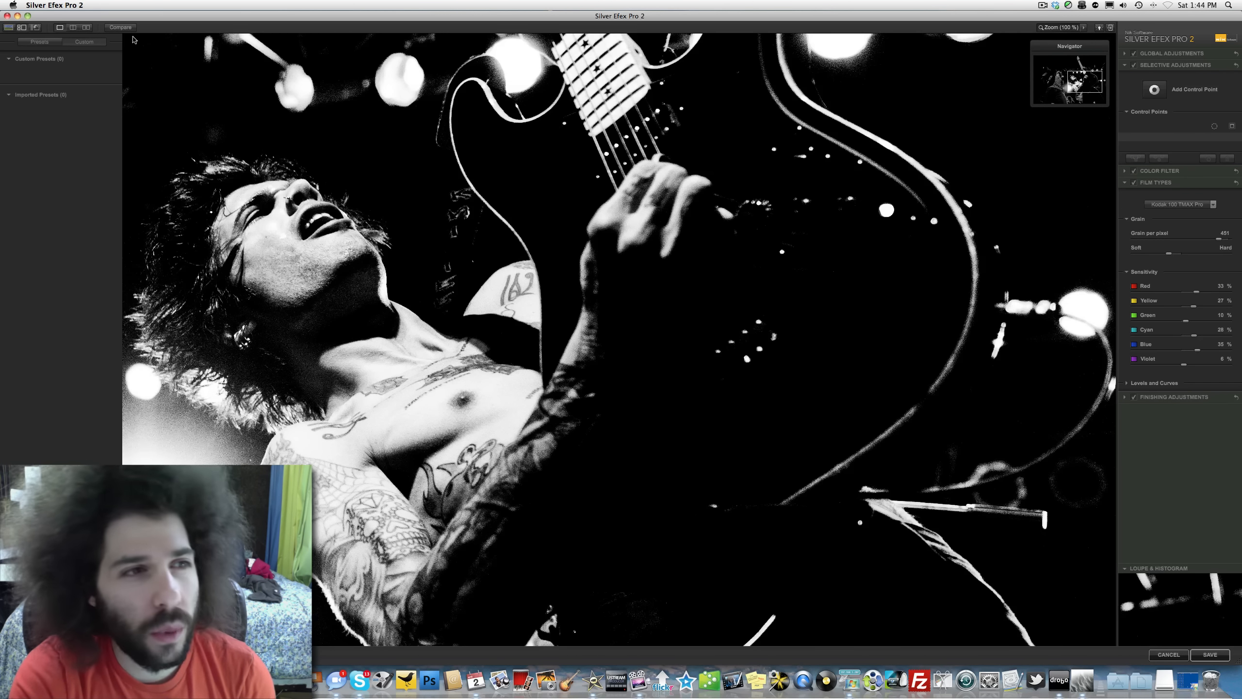
left_click(125, 27)
left_click(125, 28)
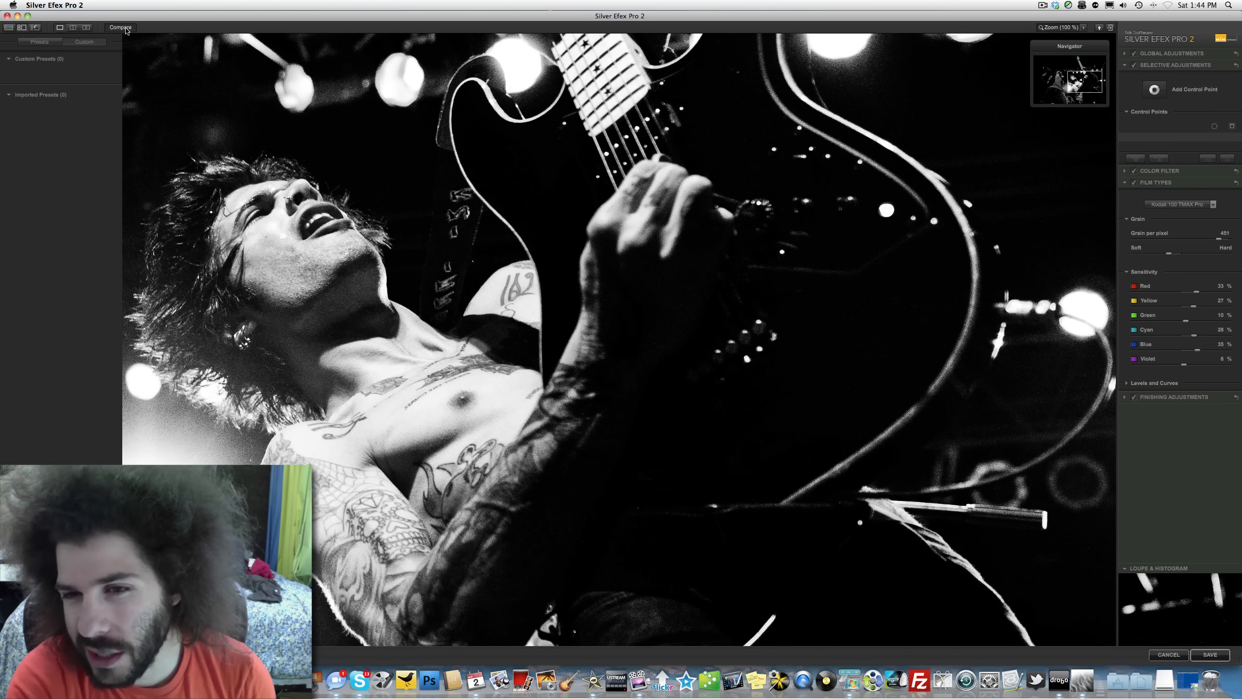
left_click(125, 27)
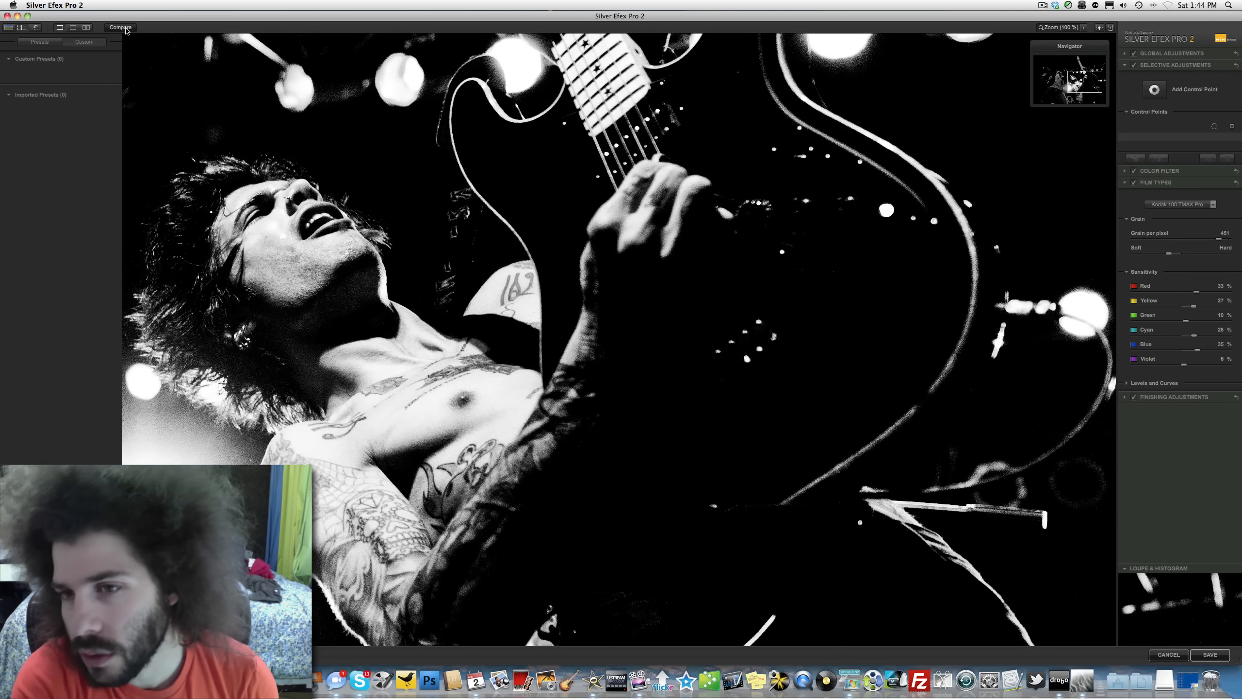
left_click(125, 28)
left_click(125, 28)
left_click(125, 28)
left_click(125, 28)
left_click(125, 27)
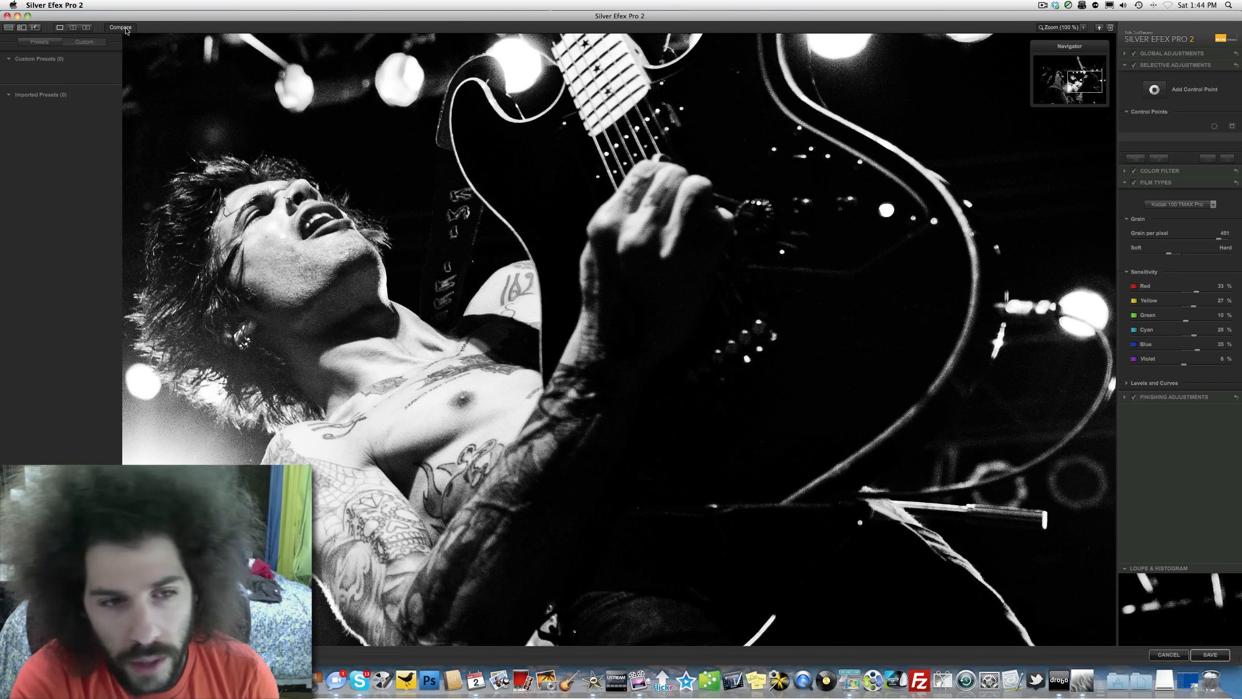
left_click(125, 28)
left_click(125, 28)
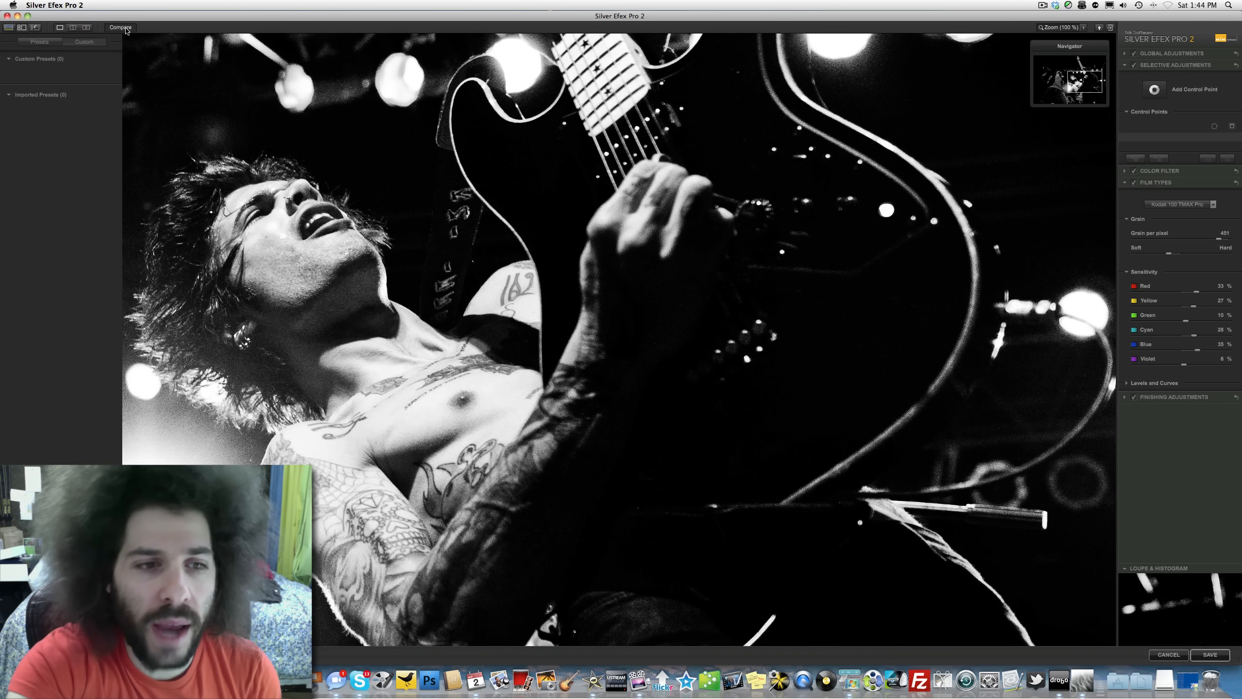
left_click(125, 28)
left_click(125, 28)
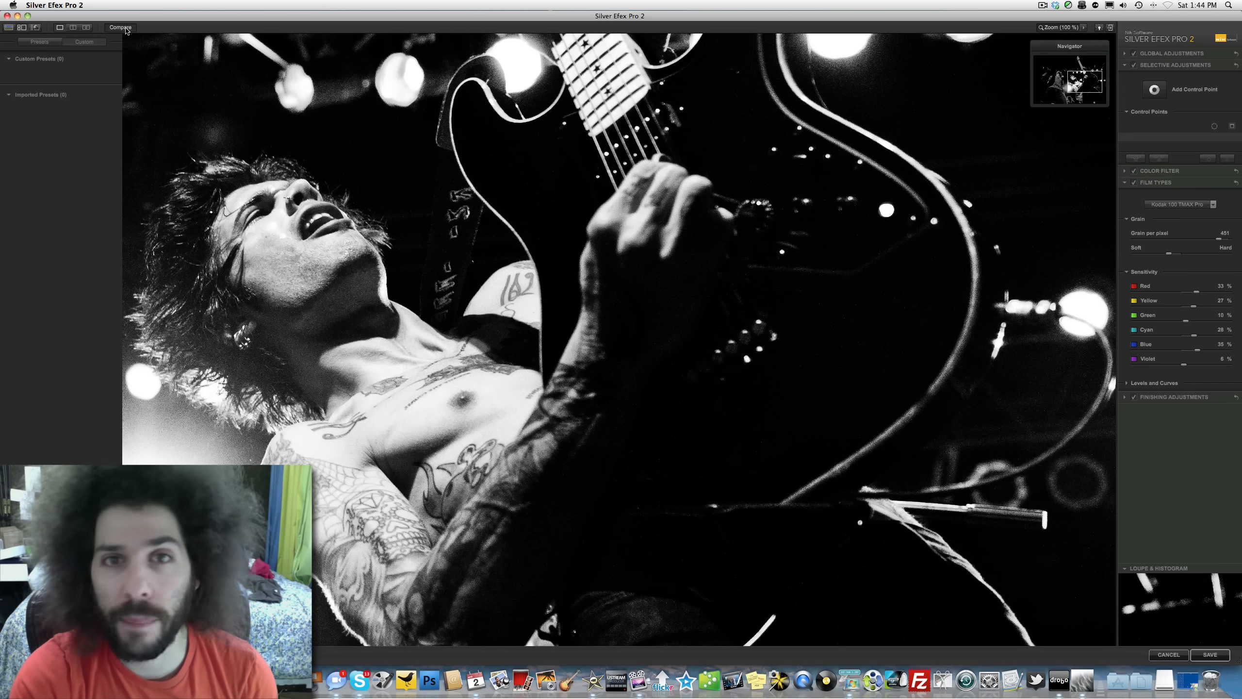
left_click(125, 28)
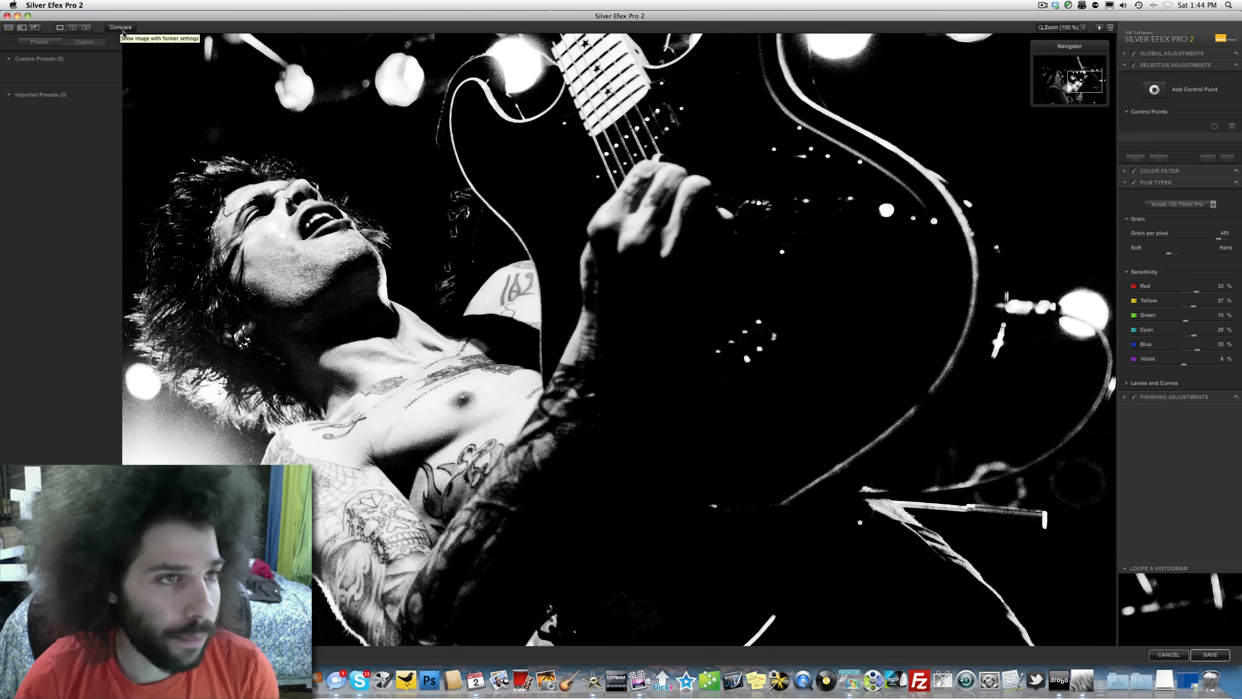
left_click(121, 28)
left_click(121, 28)
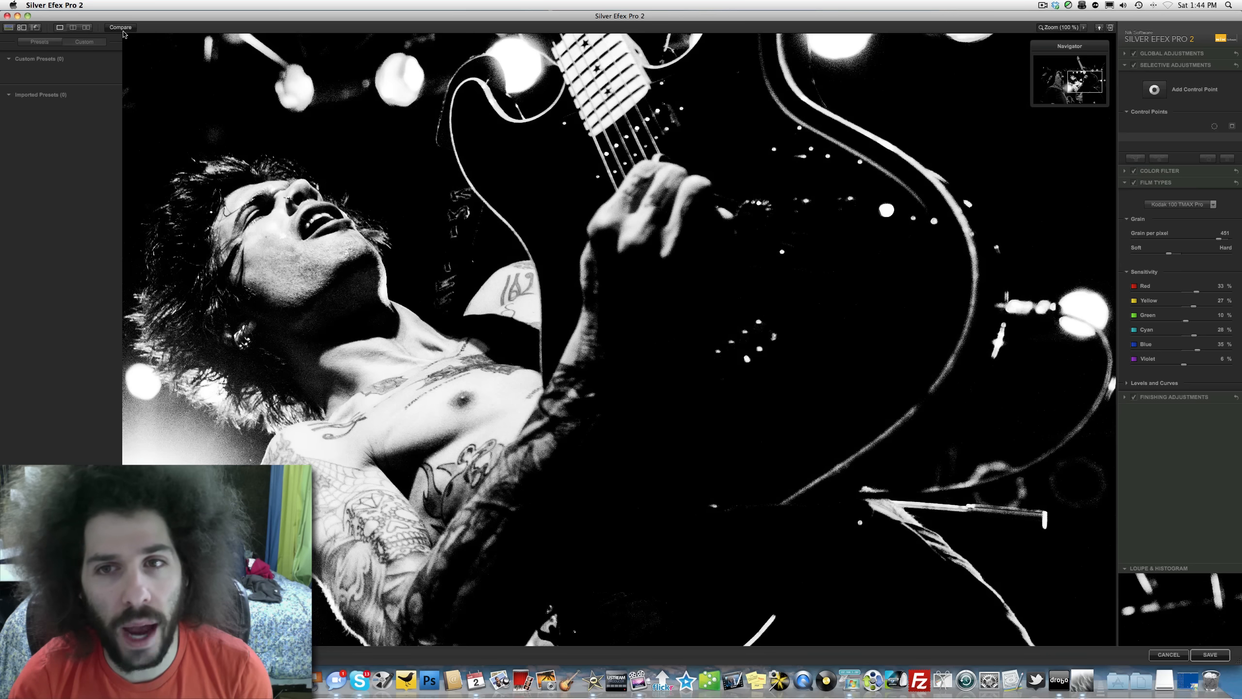
left_click(122, 28)
left_click(122, 28)
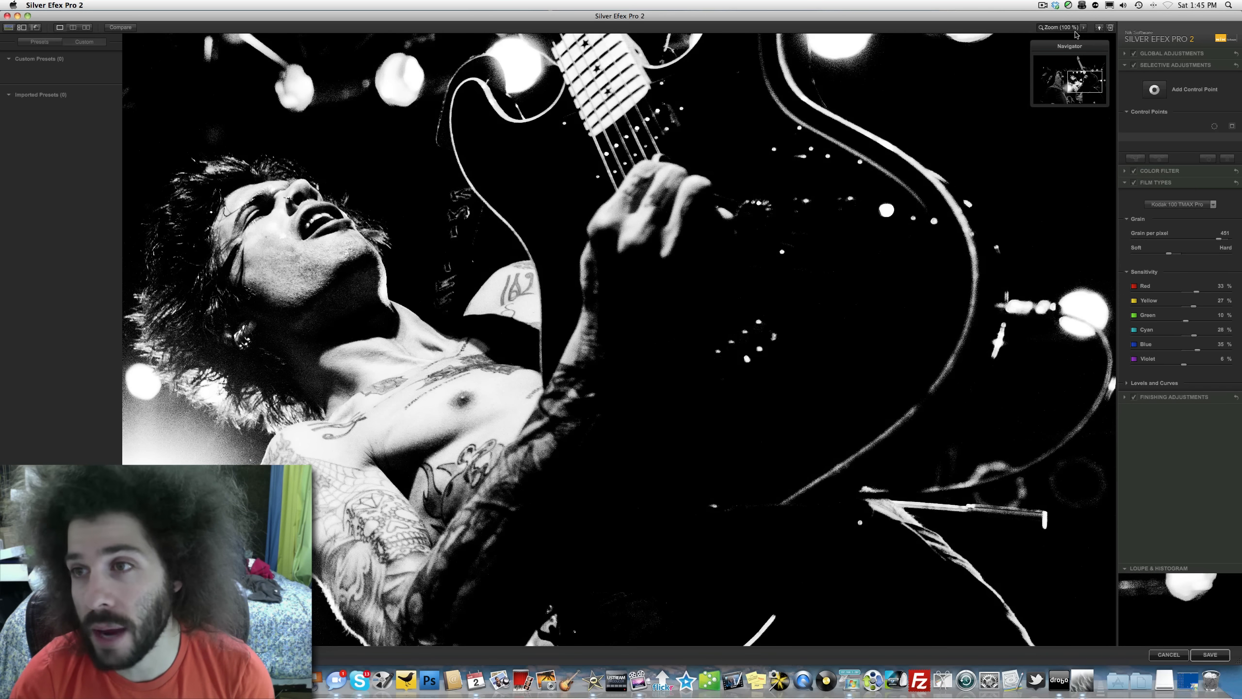
Step: Return to the full-photo view and compare the film effect with the original, examining the guitarist's dark trousers
left_click(1058, 28)
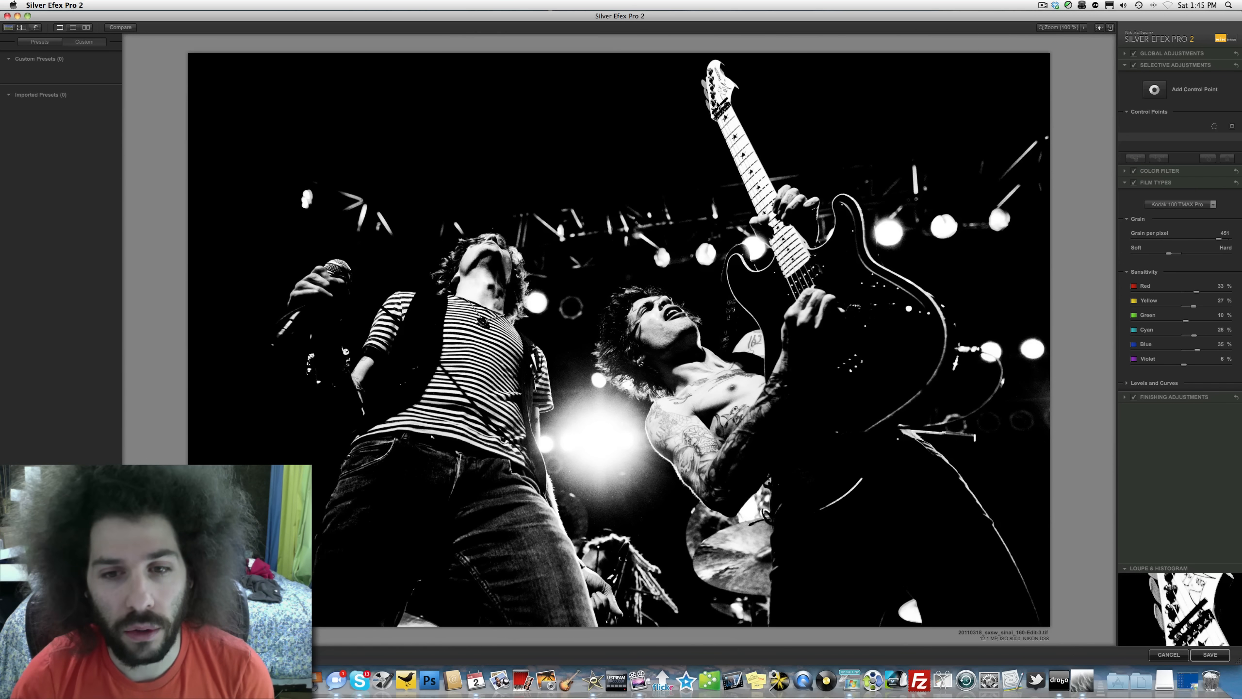
left_click(121, 28)
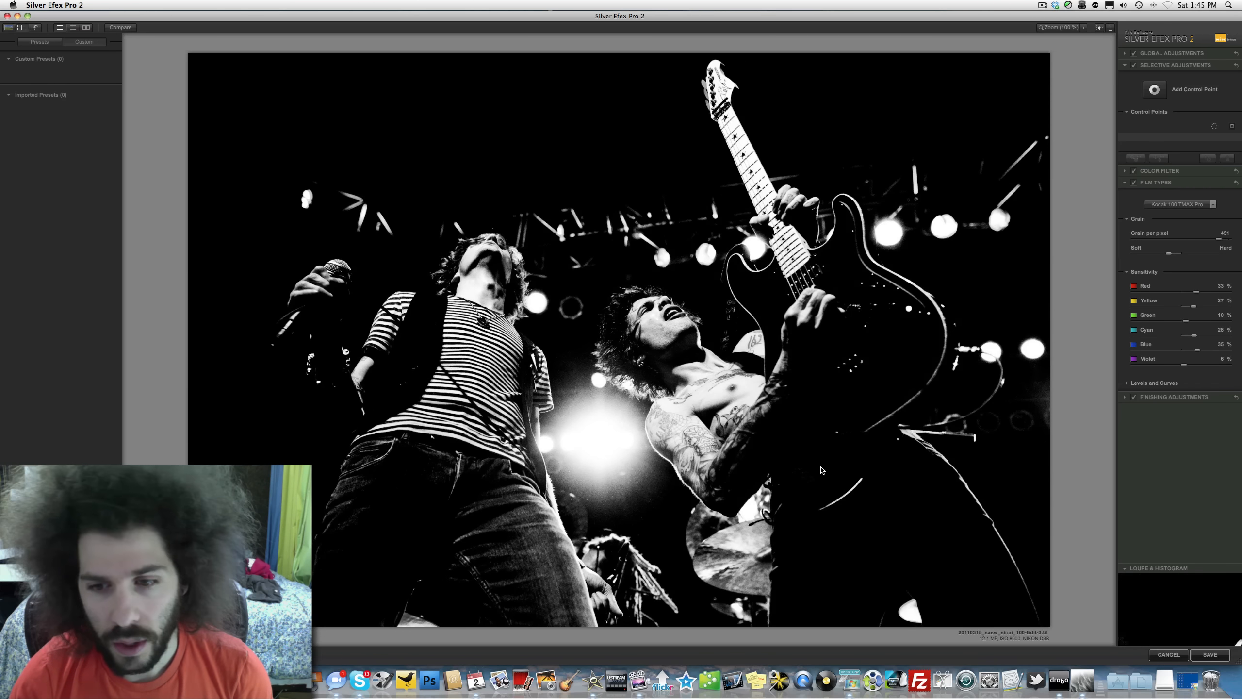
left_click(129, 28)
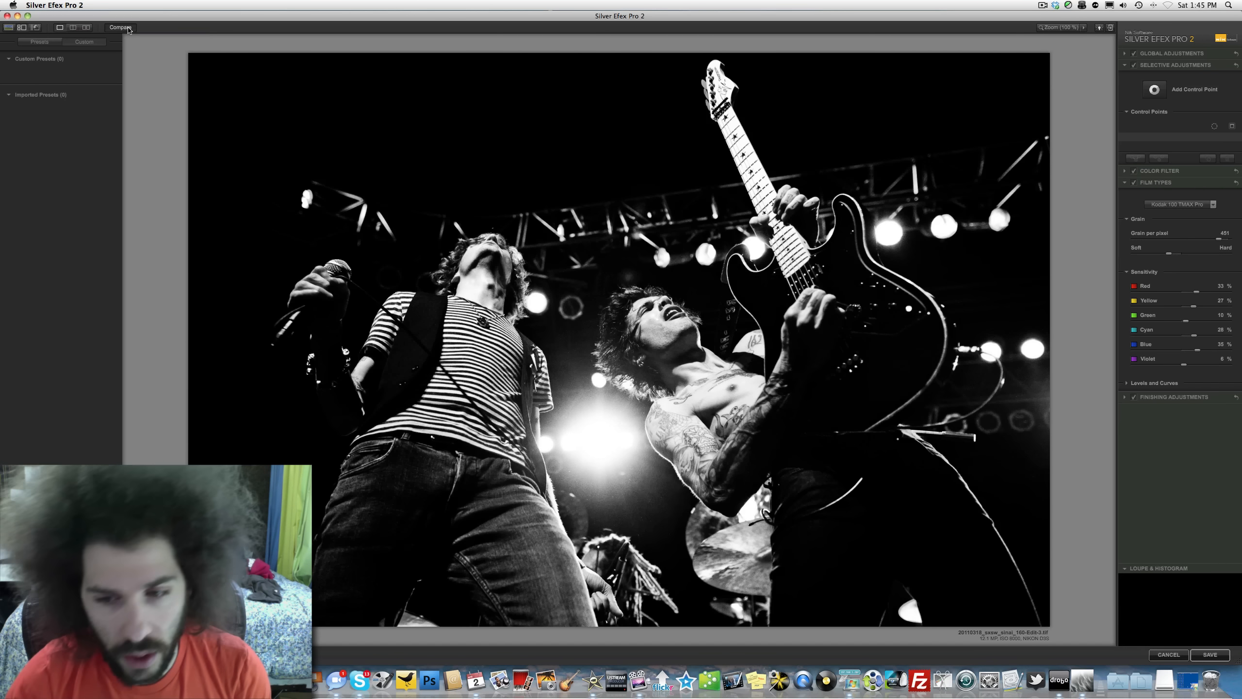
left_click(128, 28)
left_click(128, 28)
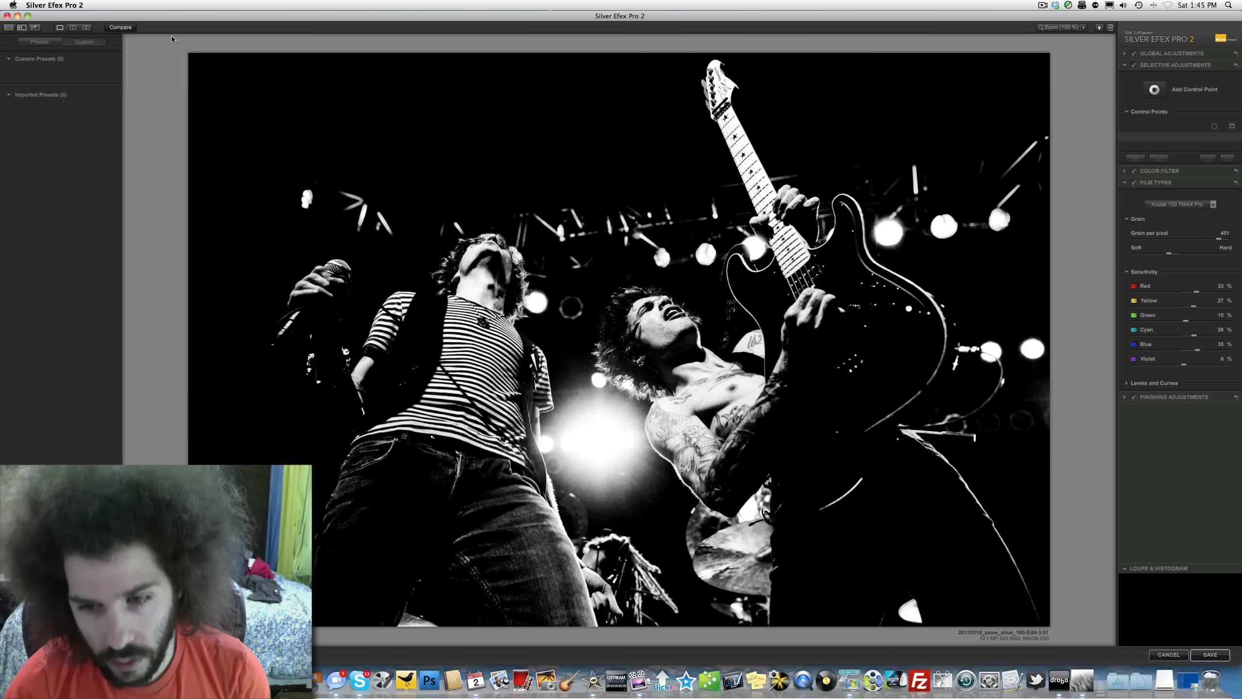
Step: Add a control point on the guitarist's dark trousers, with a small area and raised brightness, to bring back fabric detail
left_click(1155, 89)
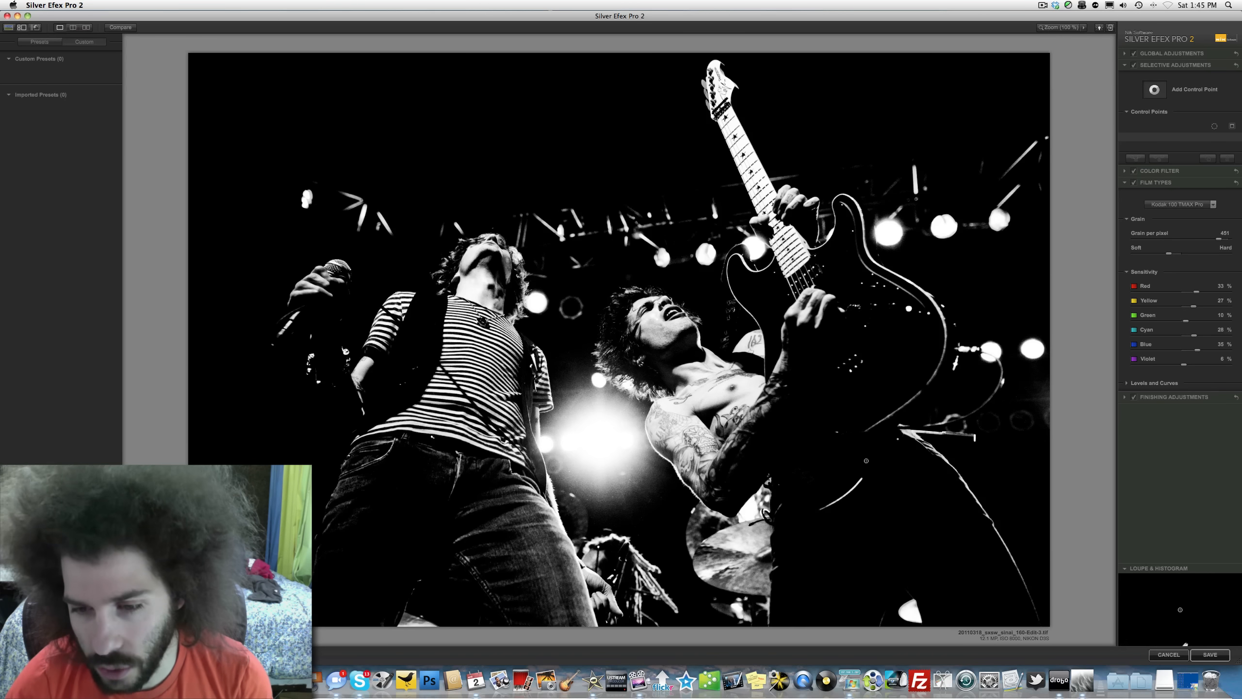
left_click(795, 479)
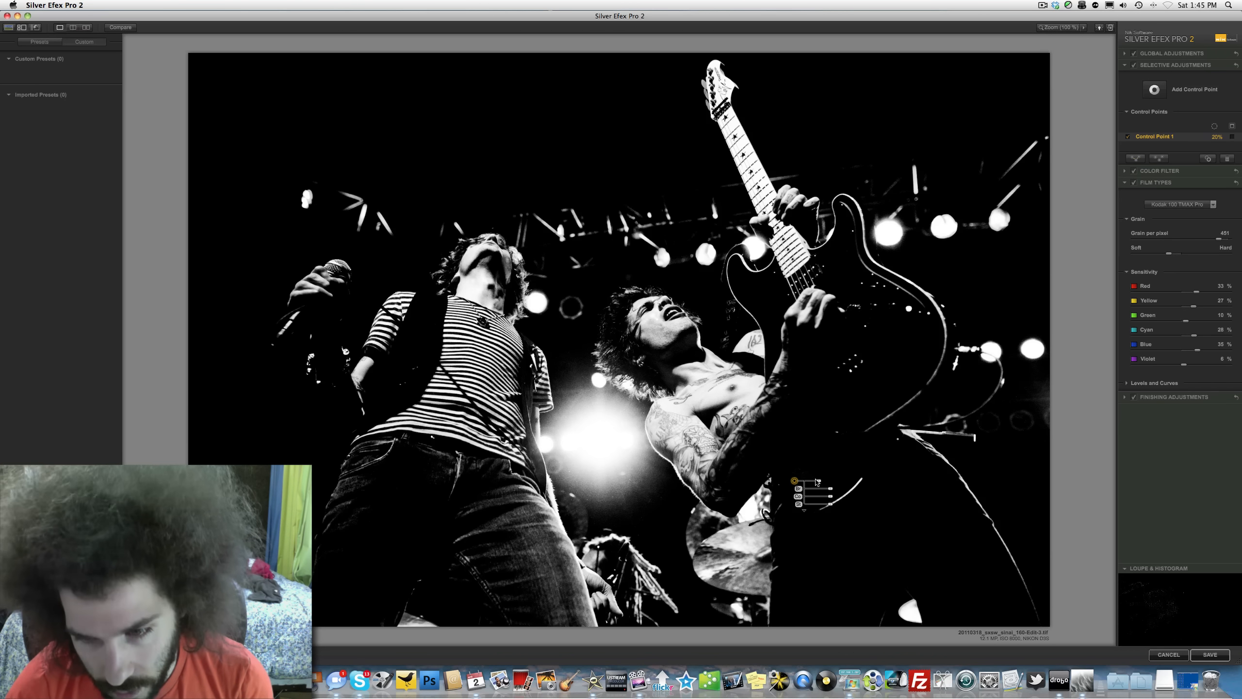
mouse_move(816, 481)
left_mouse_down()
mouse_move(834, 482)
mouse_move(796, 482)
mouse_move(890, 479)
mouse_move(817, 478)
left_mouse_up()
left_click(799, 476)
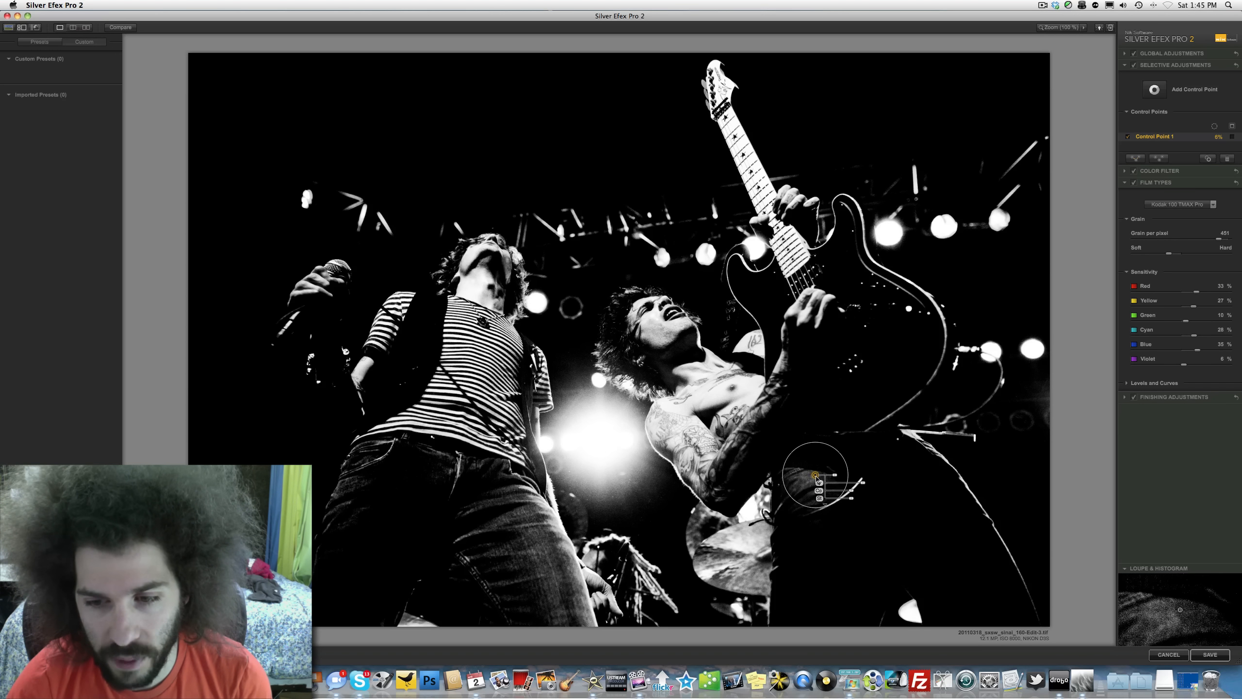
left_click(119, 26)
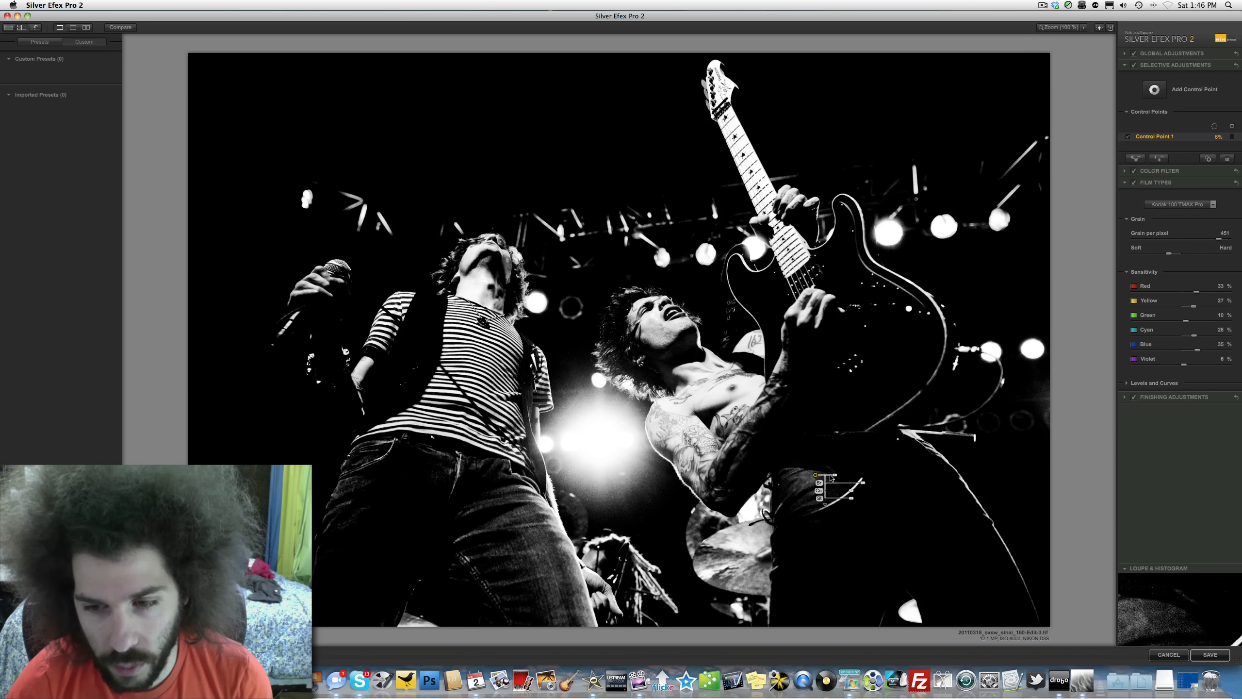
left_click_drag(863, 483, 860, 483)
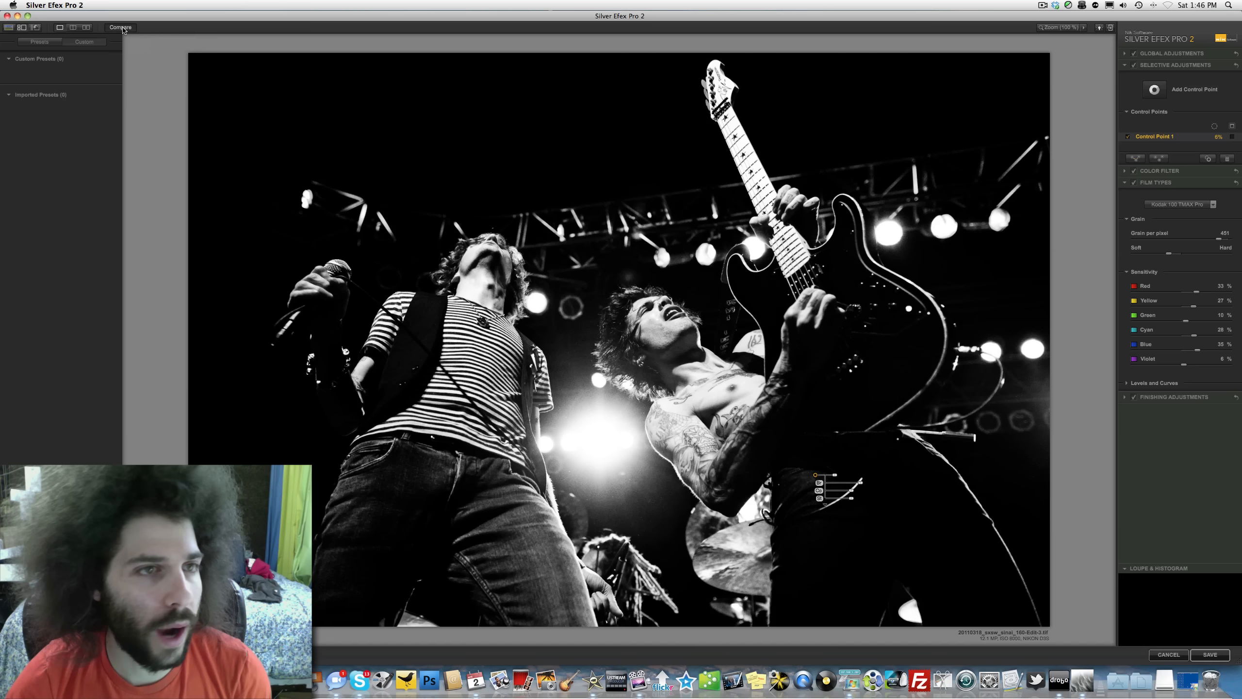
Step: Compare the photo with its brightened trousers against the original image in the full view
left_click(122, 27)
left_click(122, 27)
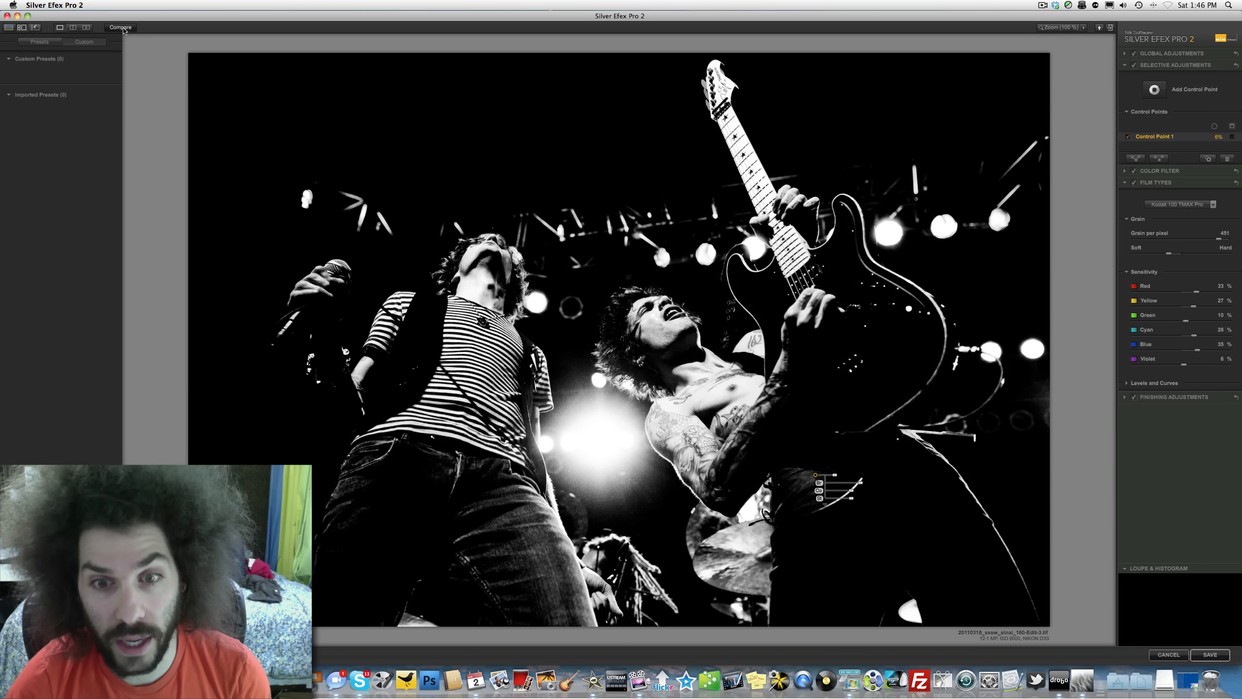
left_click(123, 28)
left_click(123, 27)
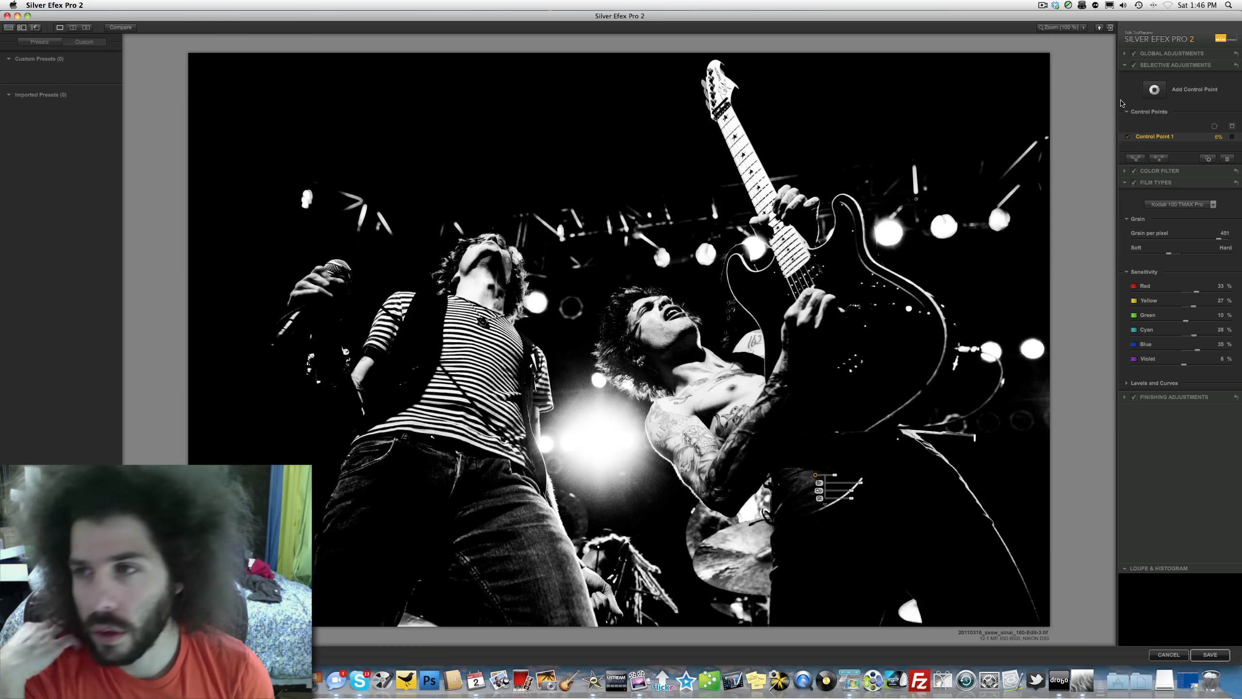
Step: Try a control point with a reduced area and raised brightness on the dim background circles beside the guitarist, and delete it
left_click(1154, 89)
left_click(1017, 408)
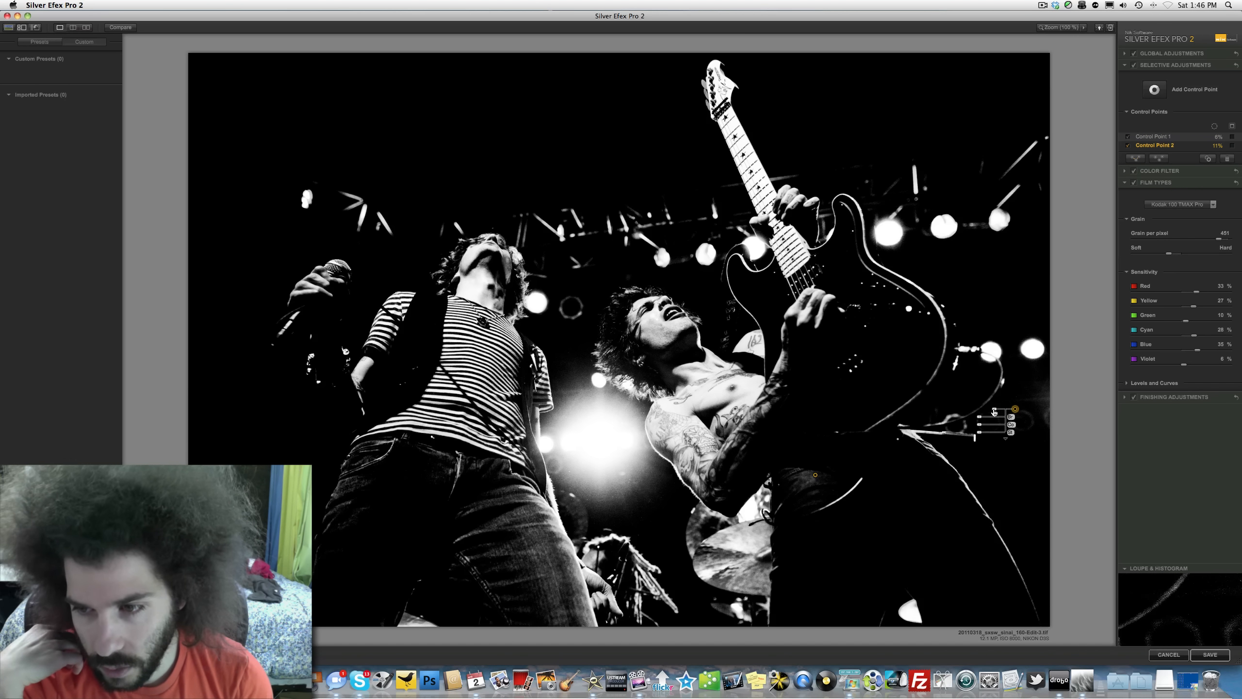
left_click_drag(994, 409, 1023, 409)
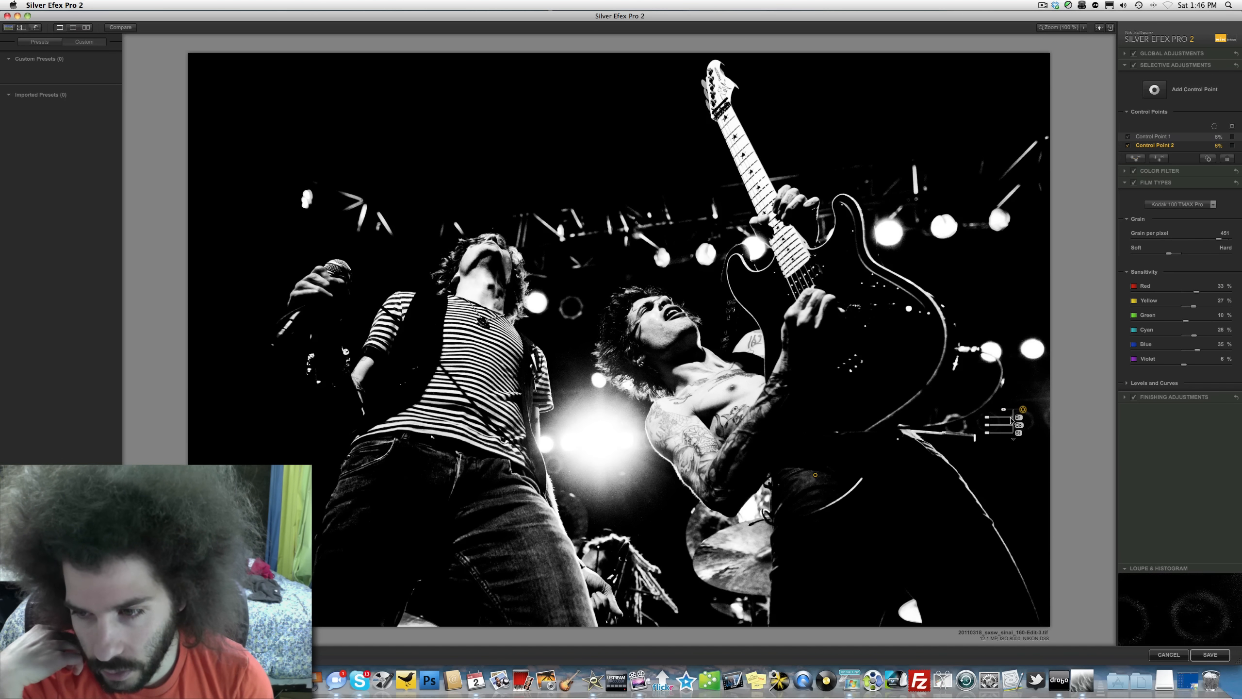
left_click(983, 418)
left_click(1023, 409)
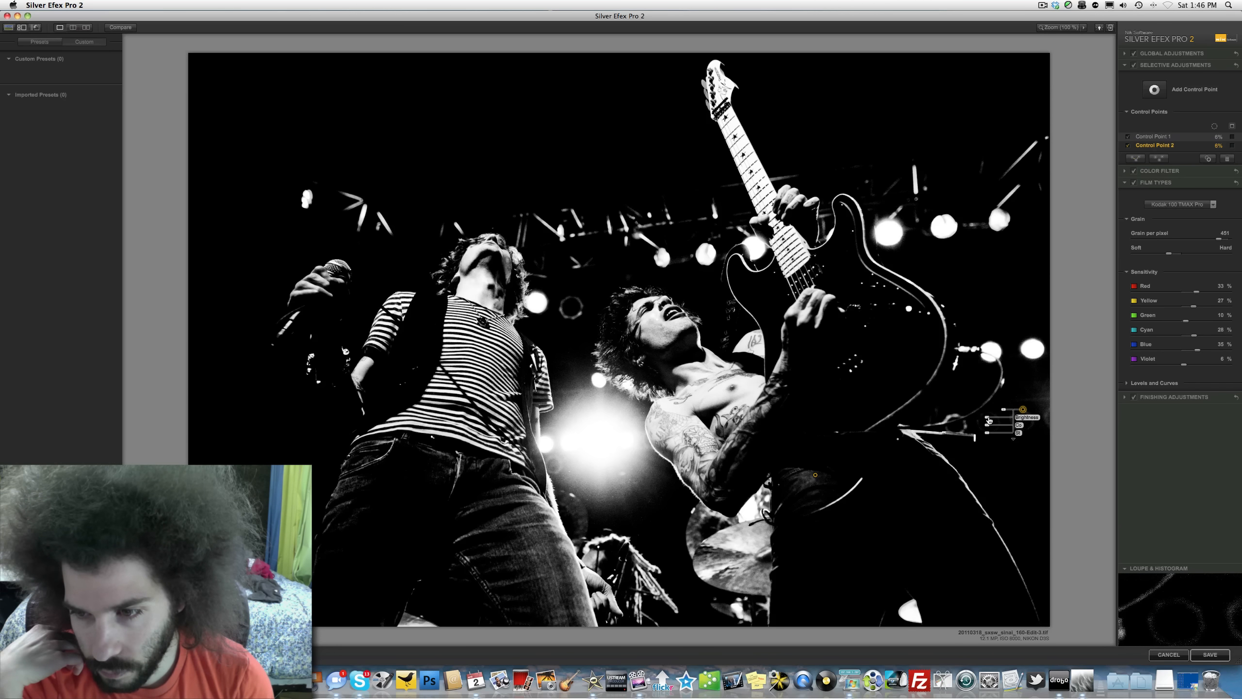
left_click_drag(987, 421, 987, 421)
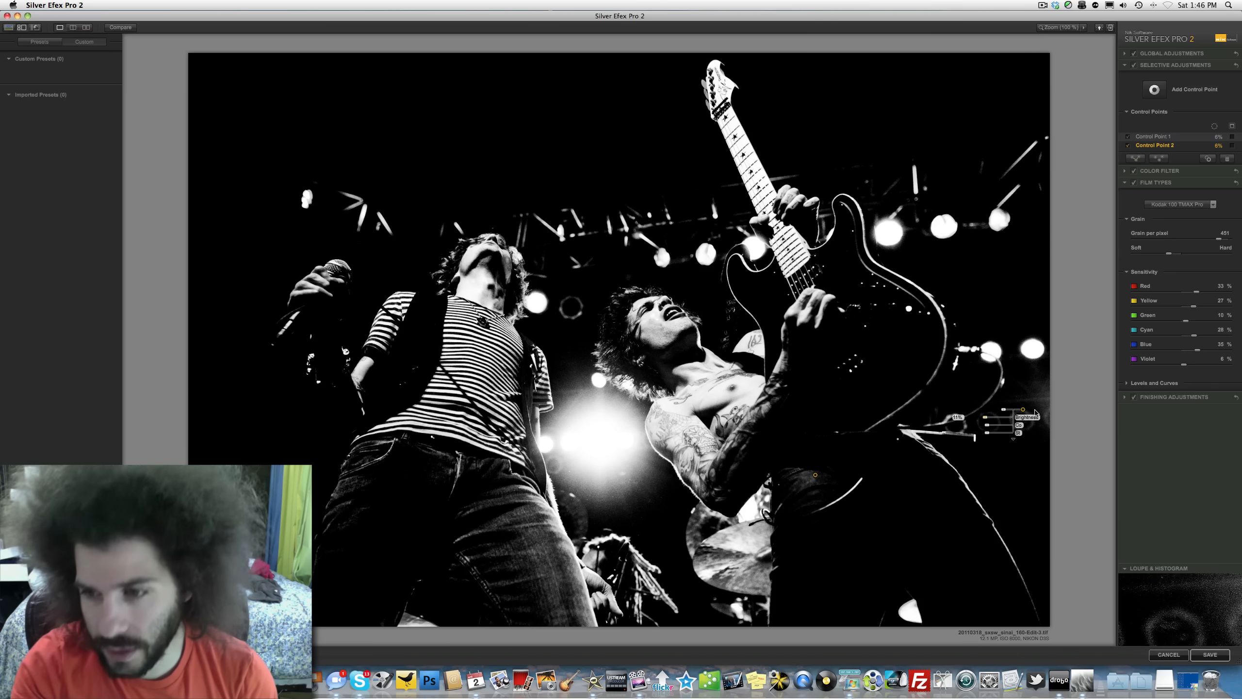
key("Delete")
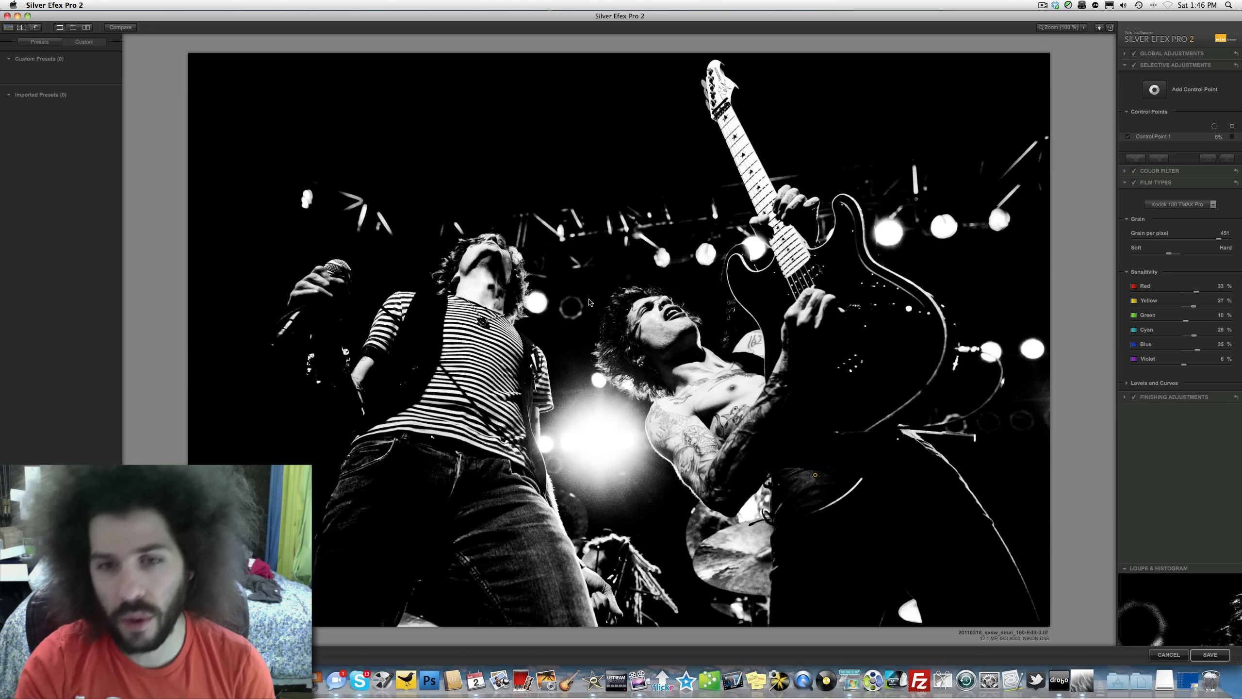
Step: Compare the whole edited photo, with the single trouser control point, against the original image several times
left_click(116, 28)
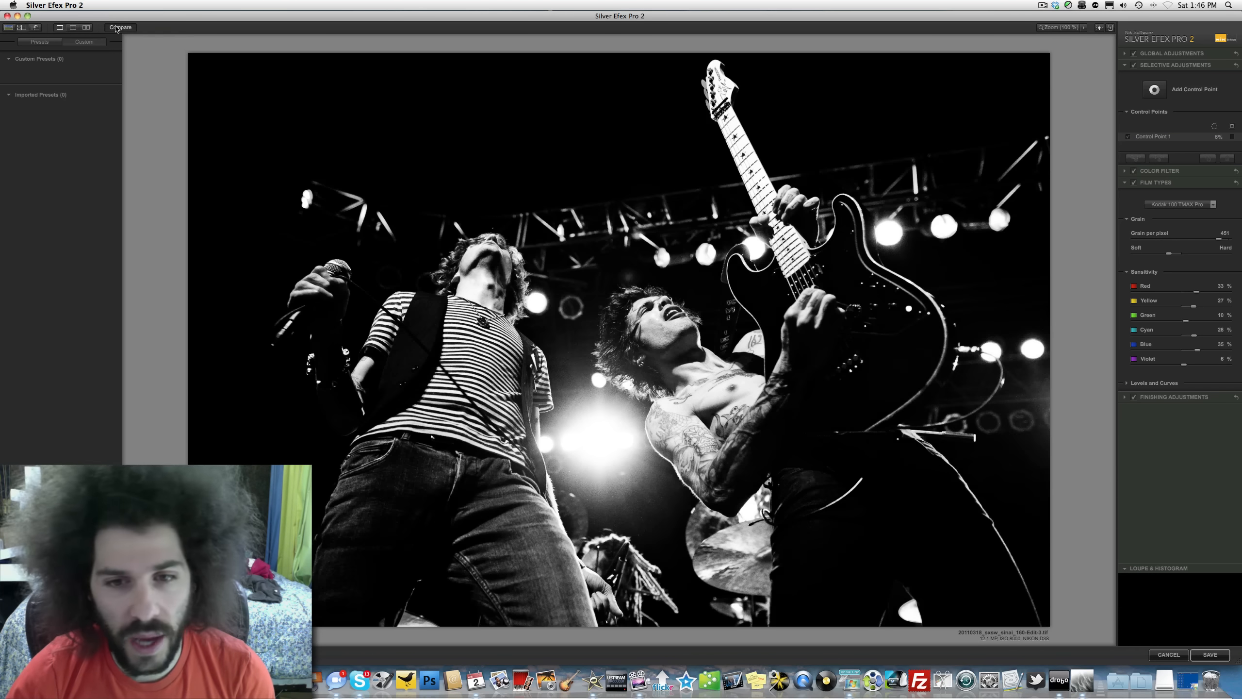
left_click(115, 28)
left_click(116, 28)
left_click(115, 28)
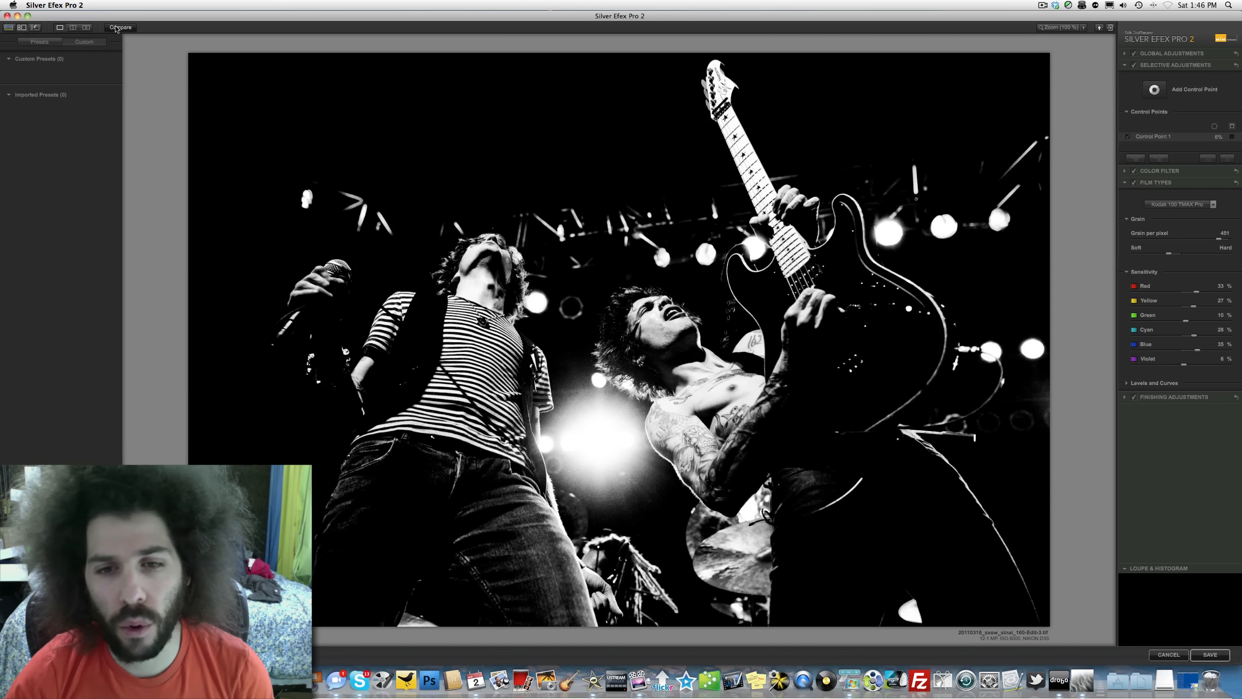
left_click(116, 28)
left_click(116, 29)
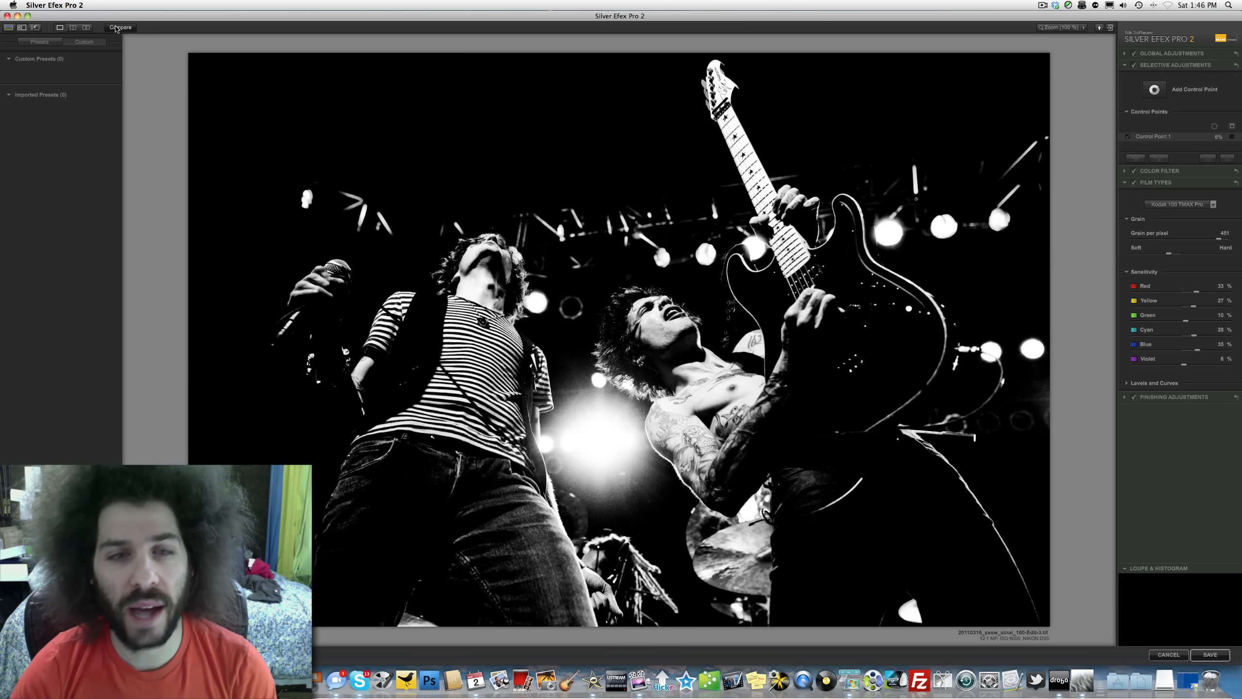
Step: Compare the edit with the original once more, and raise the photo's global brightness to about 18%
left_click(116, 27)
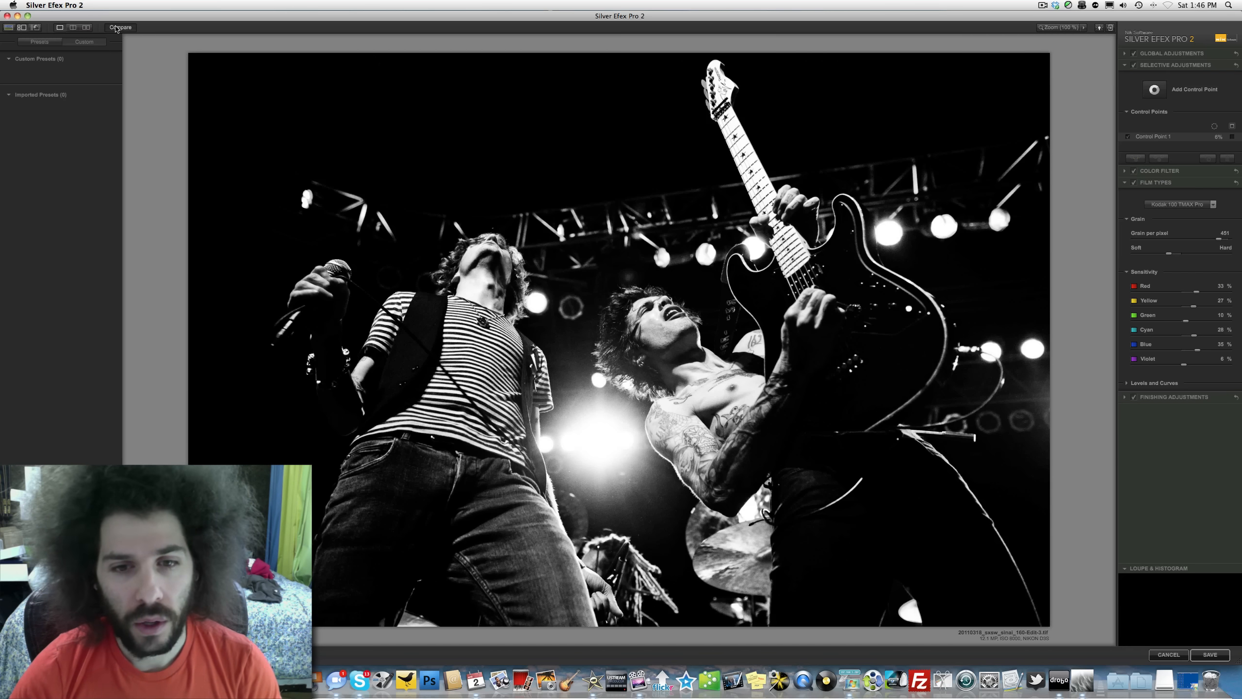
left_click(117, 28)
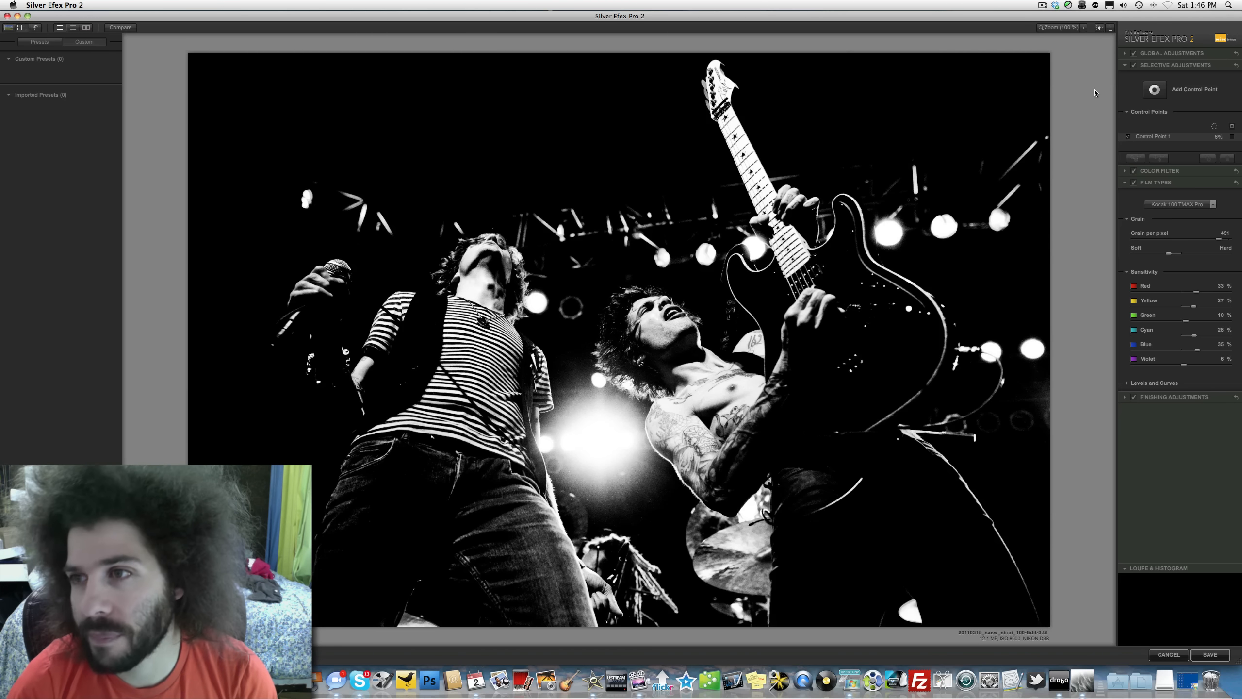
left_click(1125, 54)
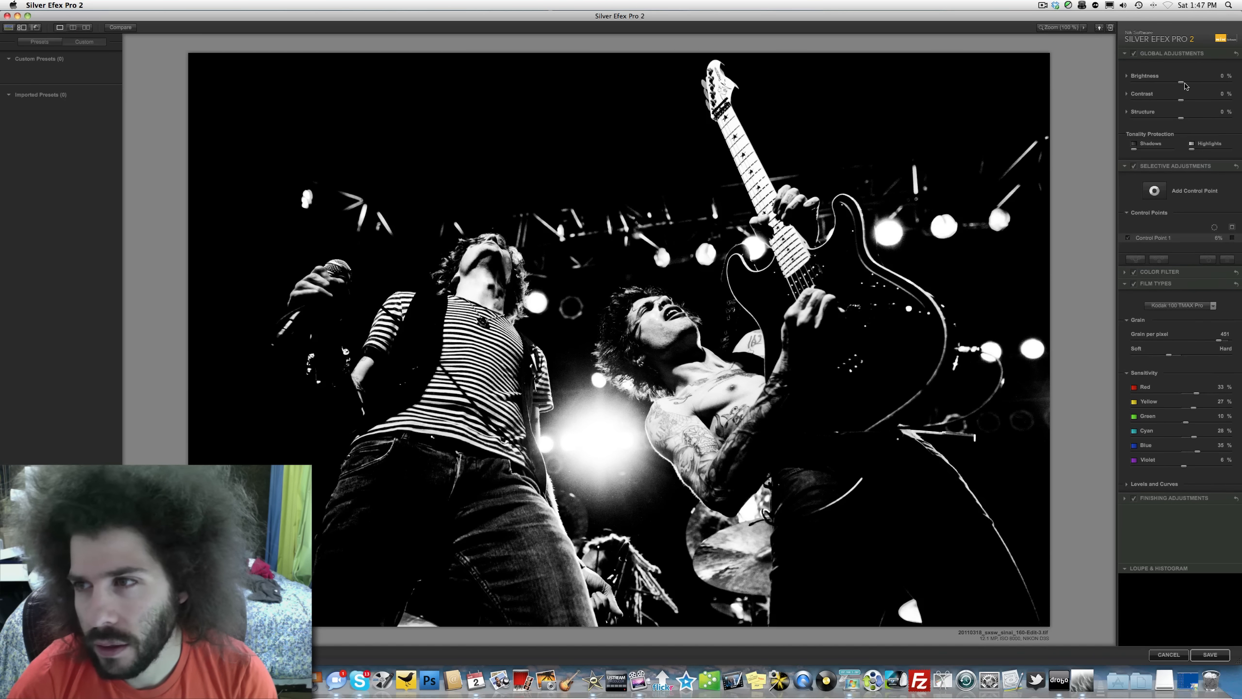
left_click_drag(1182, 85, 1192, 87)
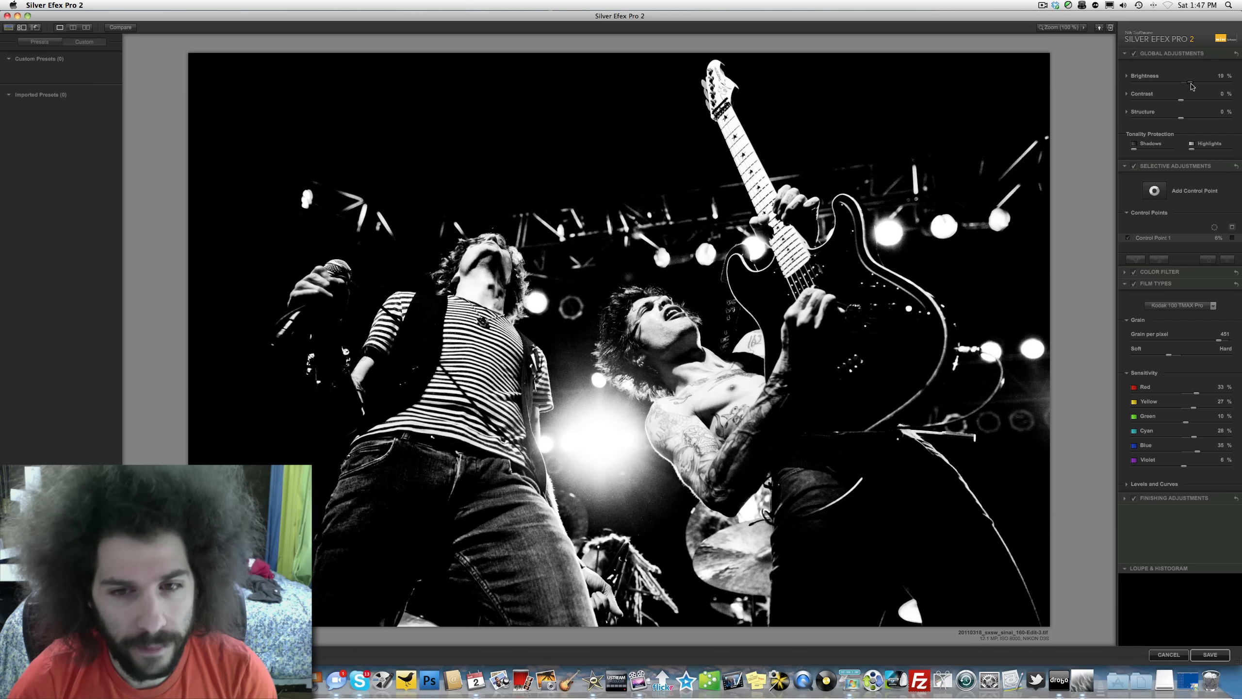
Step: Compare the photo with its raised global brightness against the original image repeatedly
left_click(119, 26)
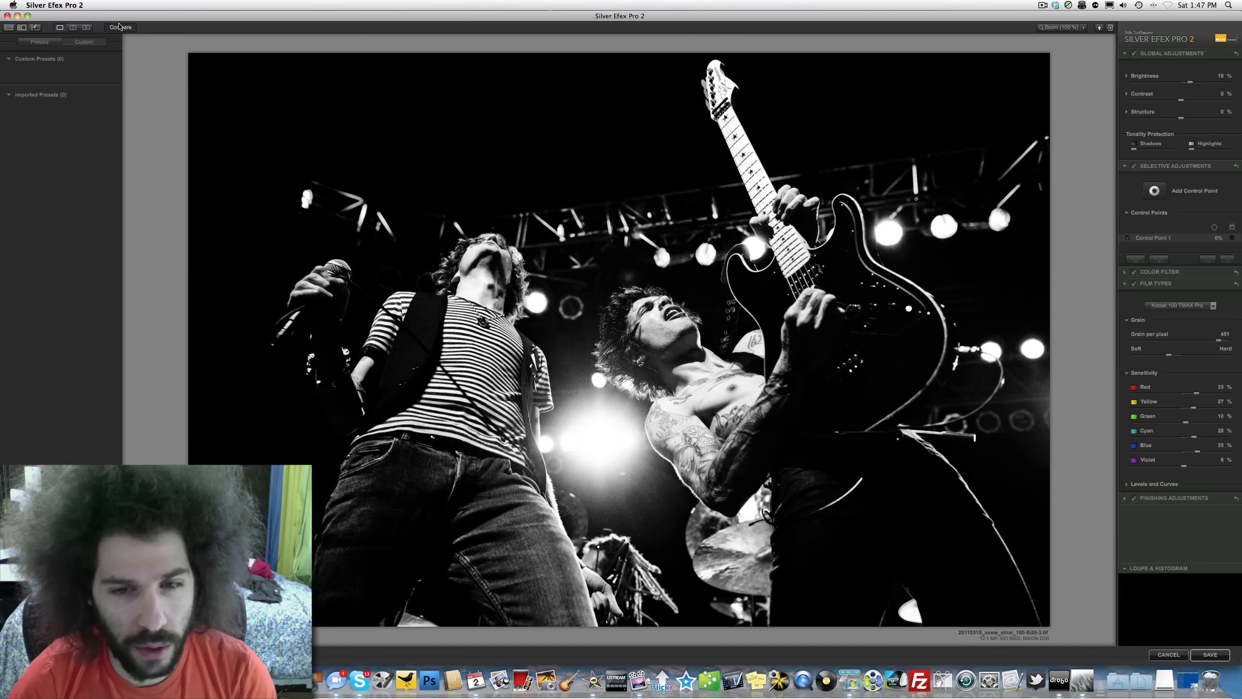
left_click(119, 26)
left_click(119, 26)
left_click(120, 26)
left_click(118, 26)
left_click(119, 26)
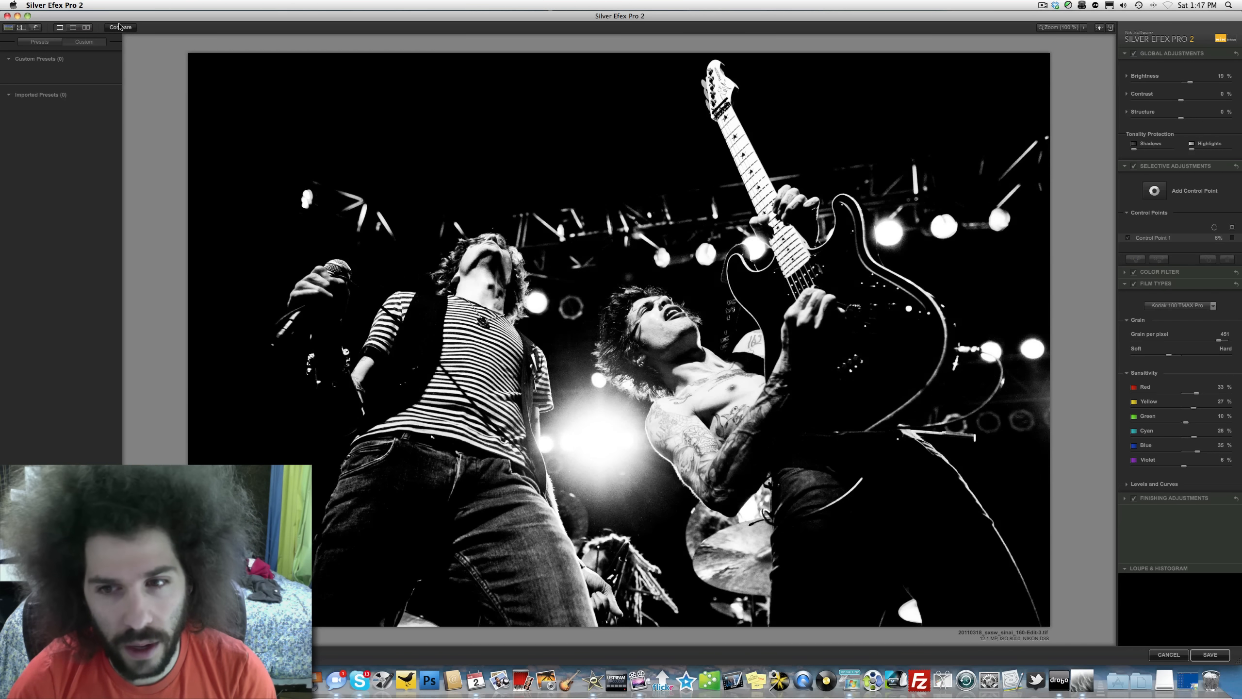
left_click(119, 27)
left_click(118, 26)
left_click(118, 26)
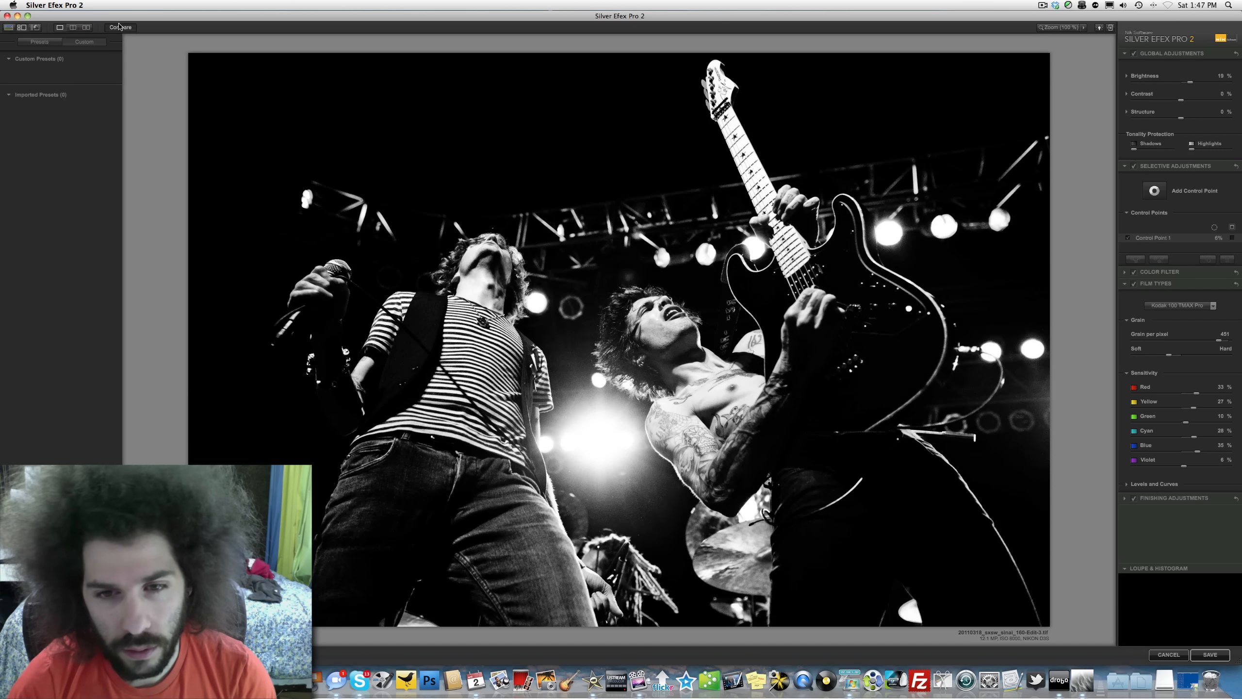
left_click(119, 27)
left_click(119, 27)
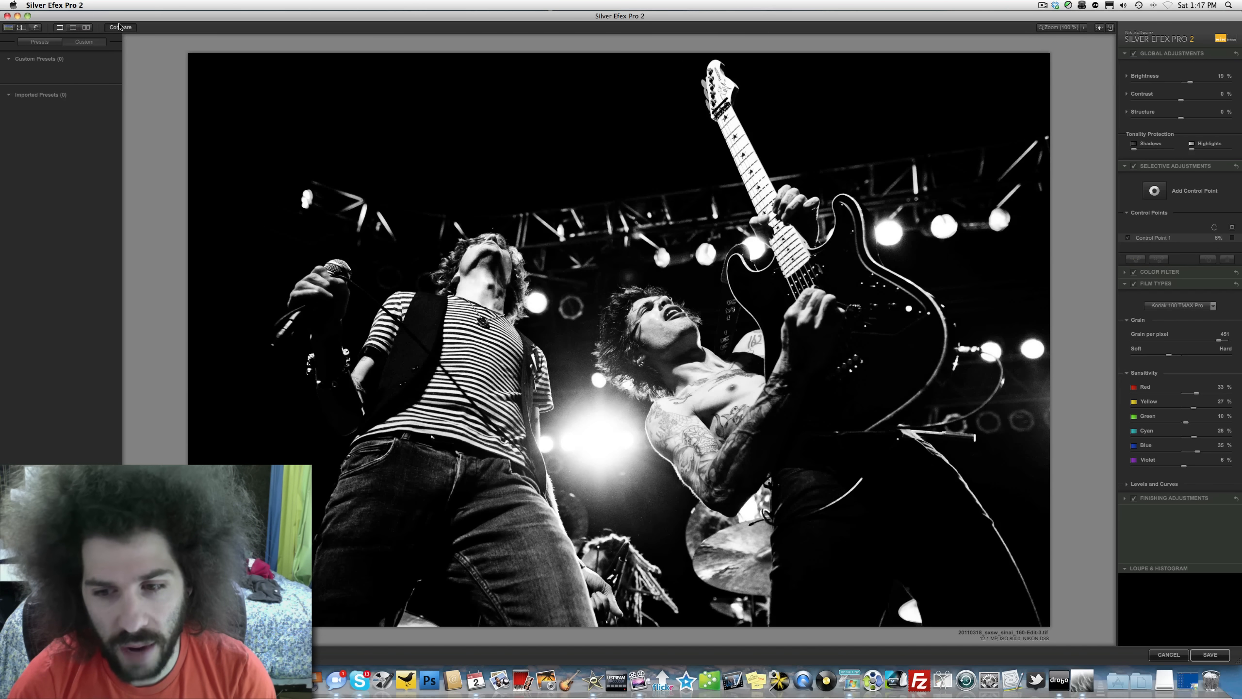
left_click(119, 26)
left_click(119, 27)
left_click(119, 26)
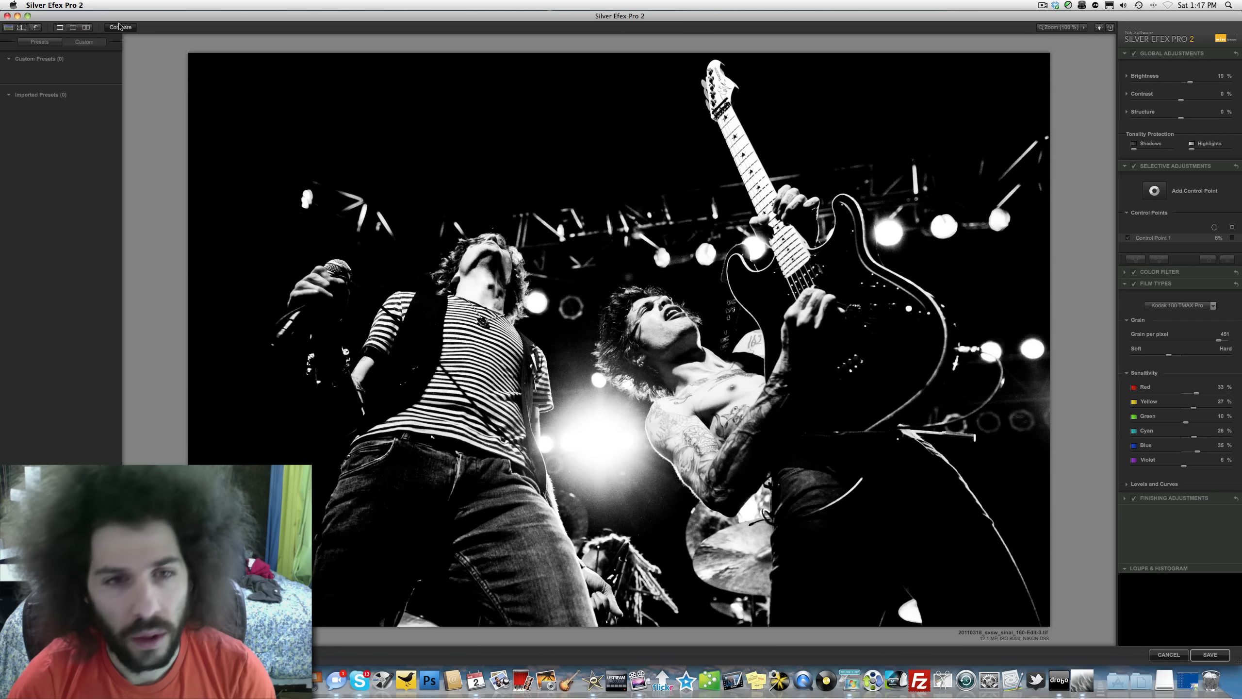
Step: Lower the global brightness to about 16% and set the film grain per pixel to 500
left_click_drag(1190, 83, 1188, 84)
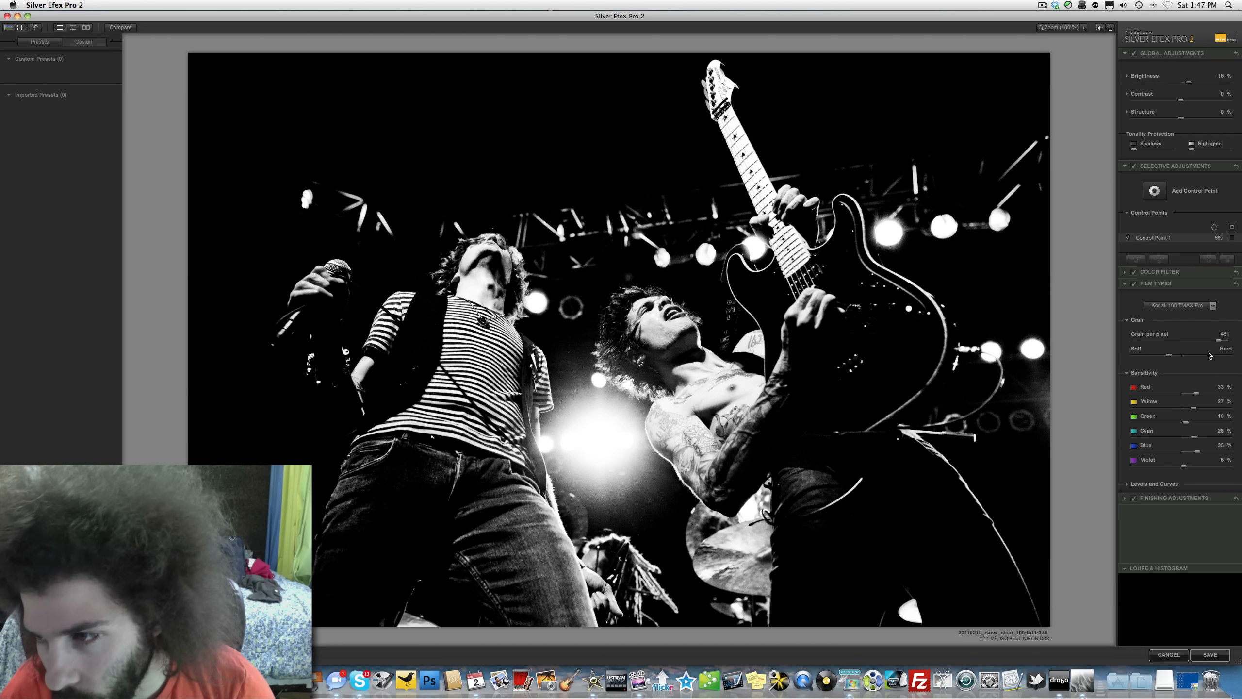
left_click_drag(1219, 341, 1241, 339)
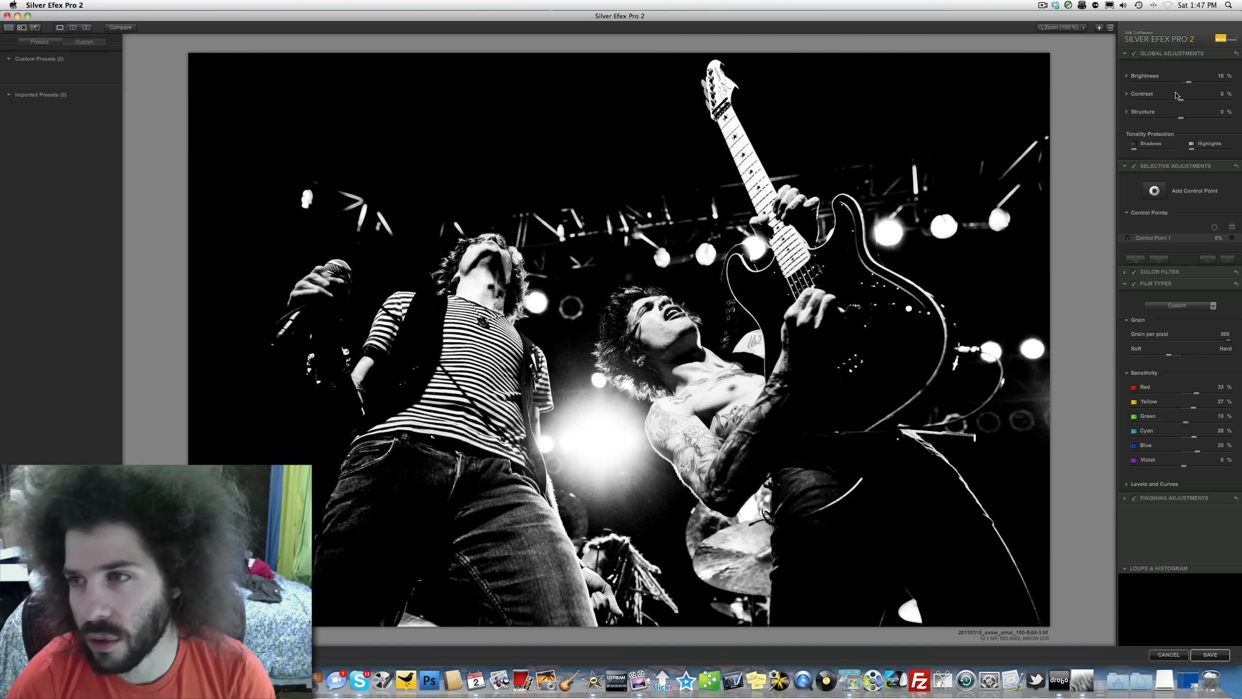
Step: Try raising the photo's global contrast to about 33%, and undo that change
left_click_drag(1189, 98, 1198, 103)
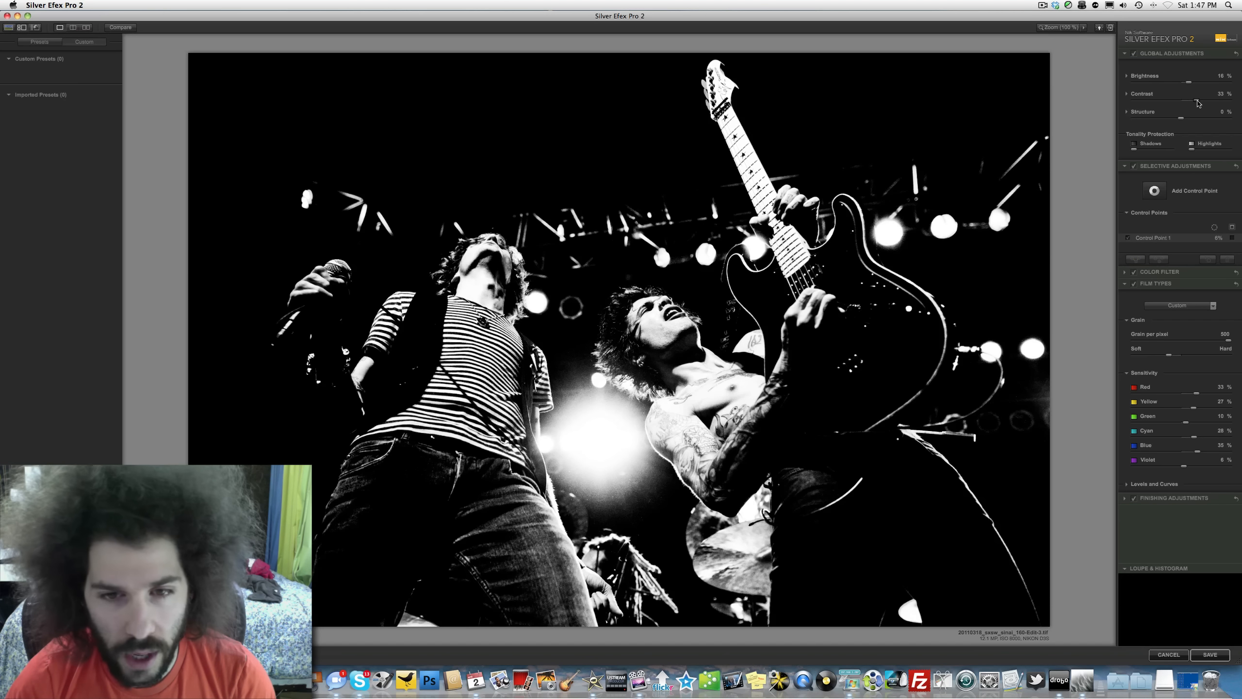
key("super+z")
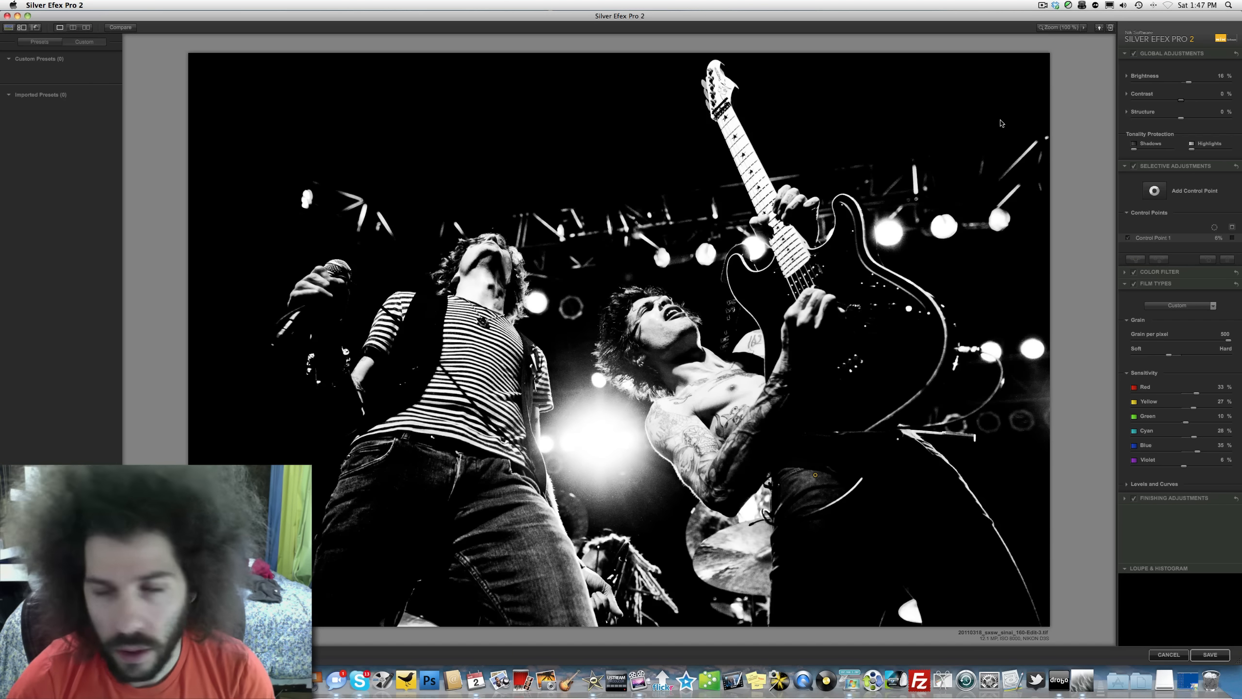
Step: Set the global brightness to about 18% and check the finer-grained photo against the original
left_click_drag(1188, 83, 1190, 84)
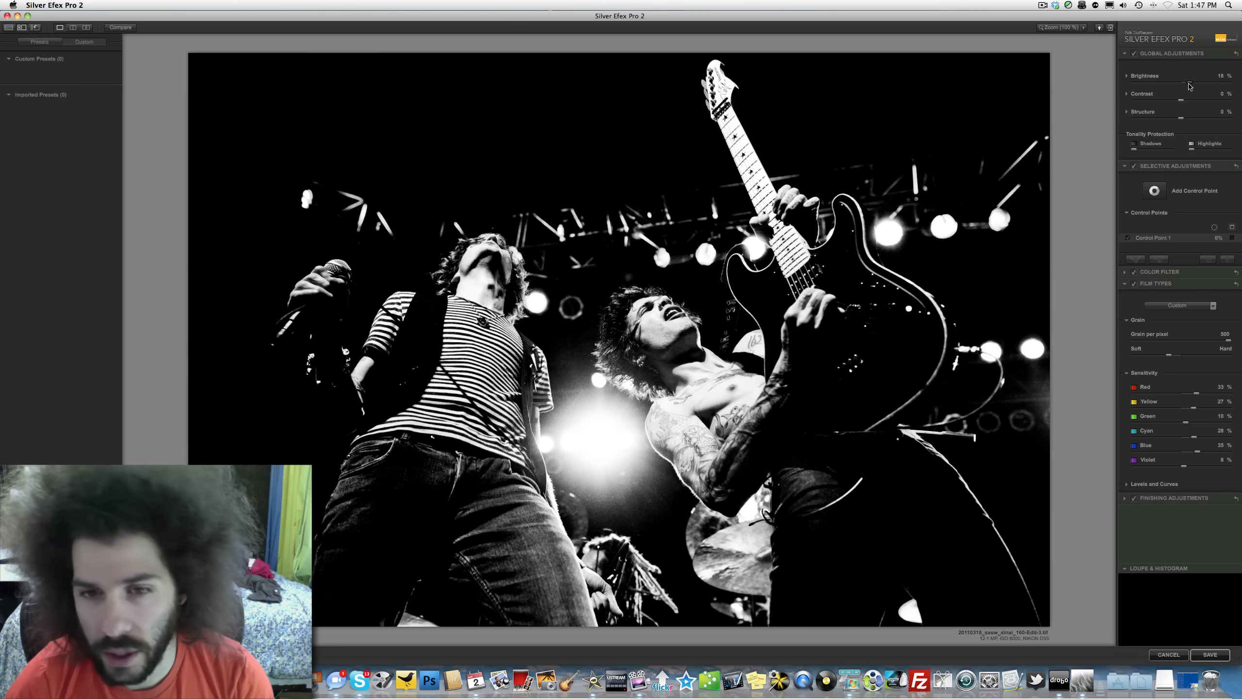
left_click(112, 27)
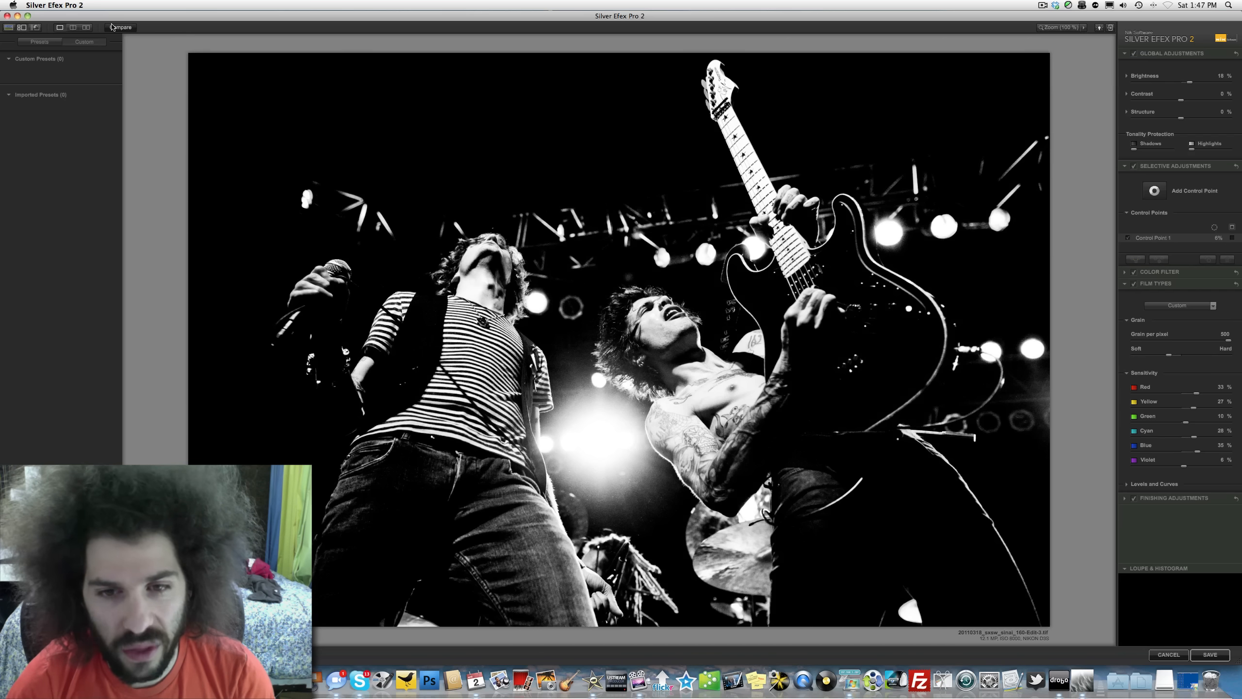